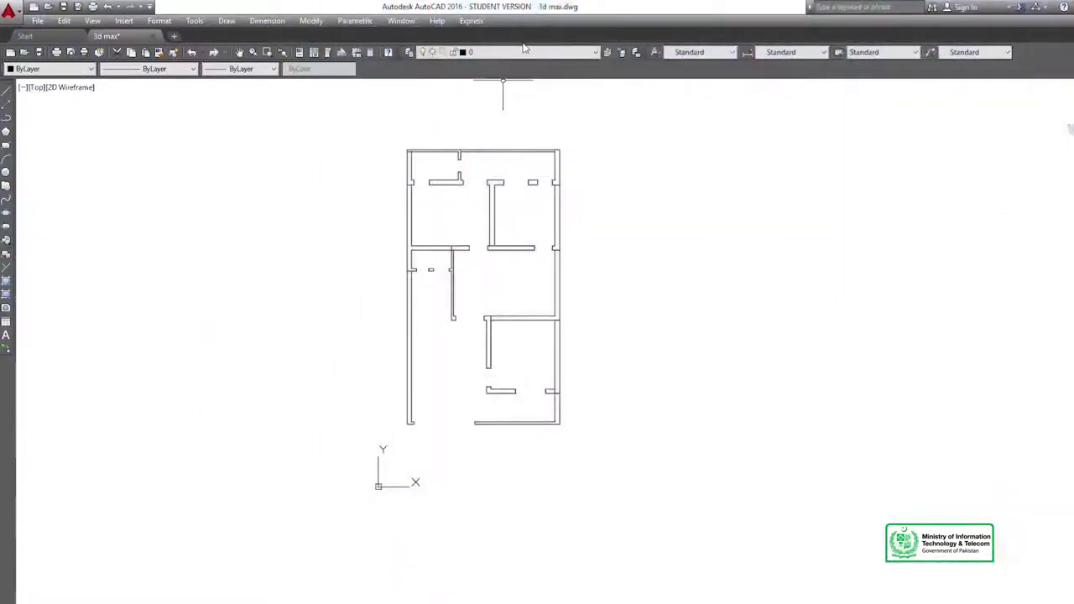
Zoom and pan across the AutoCAD floor plan to review every wall, ending with the plan recentred.
scroll(532, 242, "up", 2)
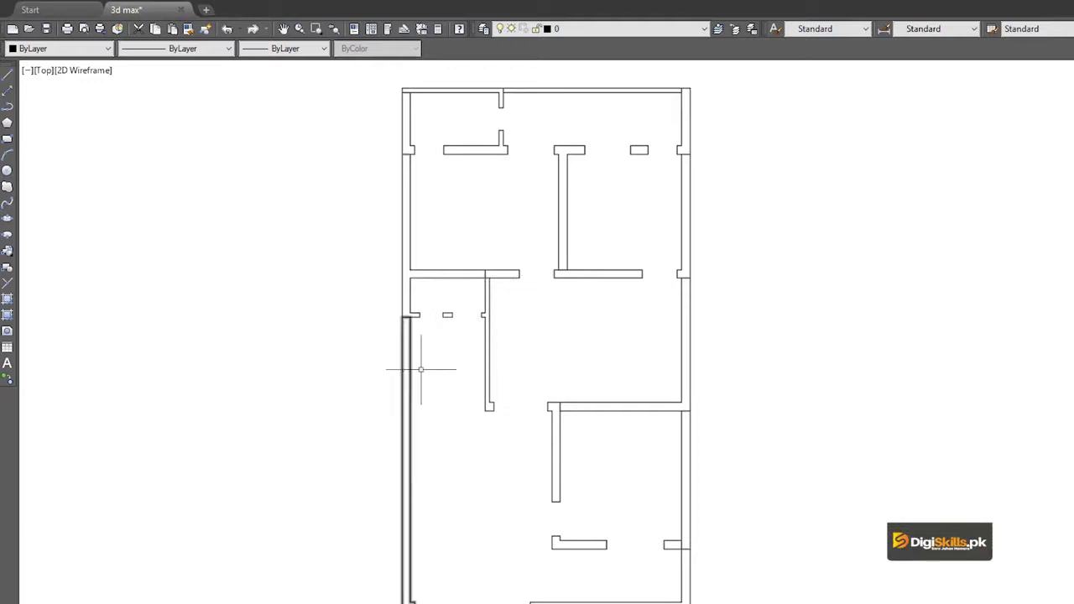
middle_click_drag(659, 584, 669, 511)
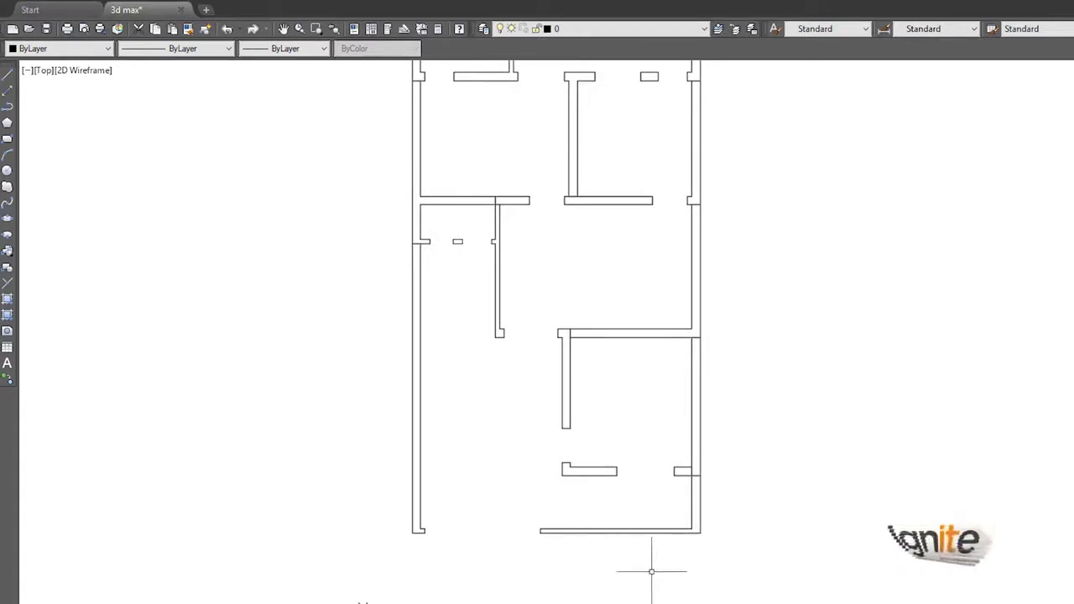
scroll(666, 475, "up", 2)
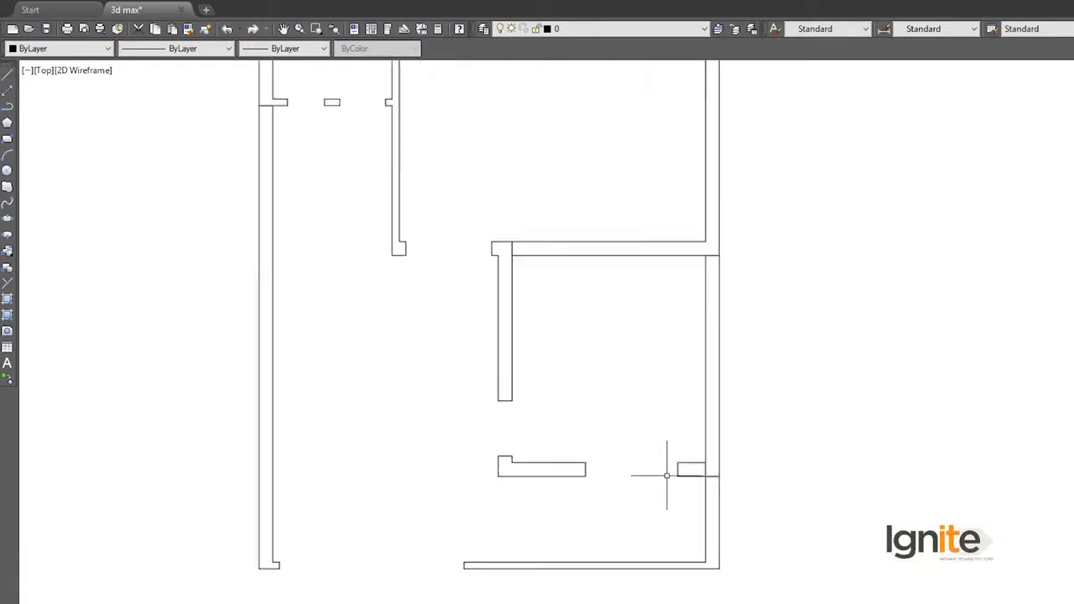
scroll(637, 524, "down", 2)
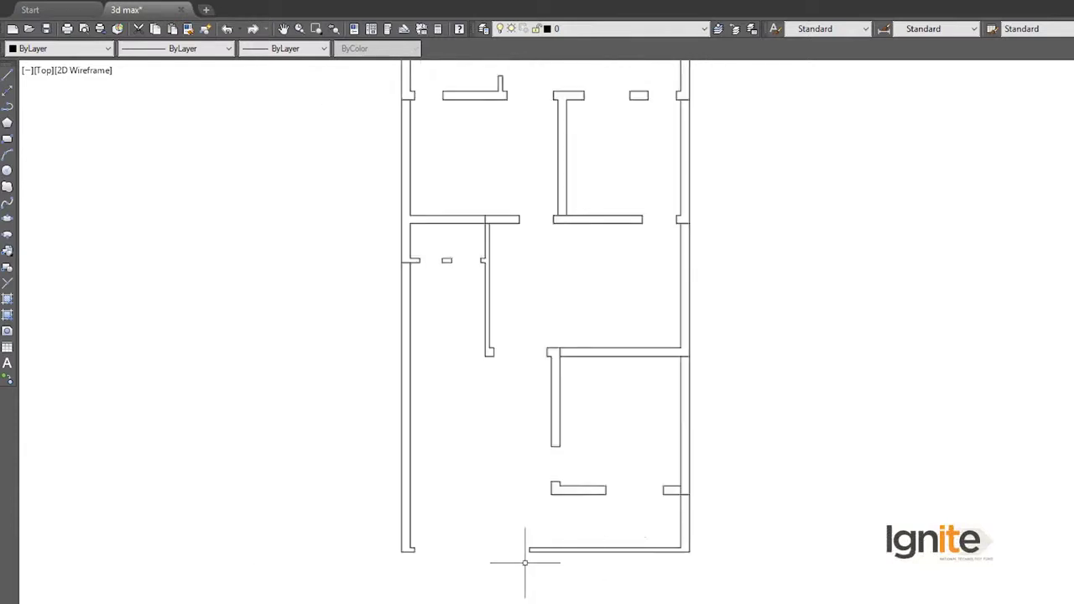
middle_click_drag(537, 546, 559, 575)
mouse_move(598, 270)
middle_mouse_down()
mouse_move(612, 295)
mouse_move(604, 332)
middle_mouse_up()
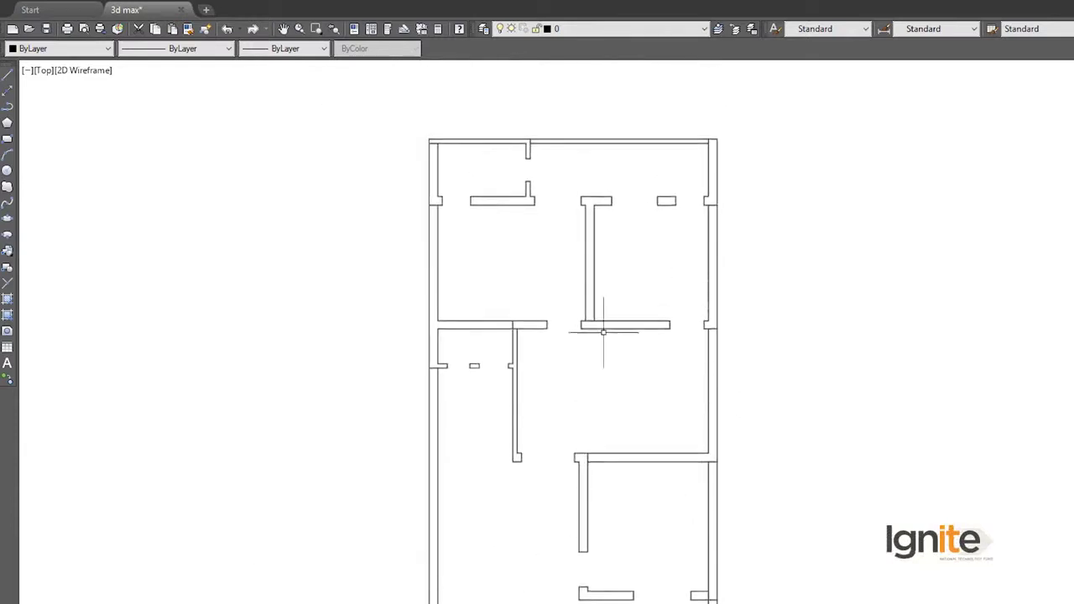
middle_click_drag(547, 174, 537, 124)
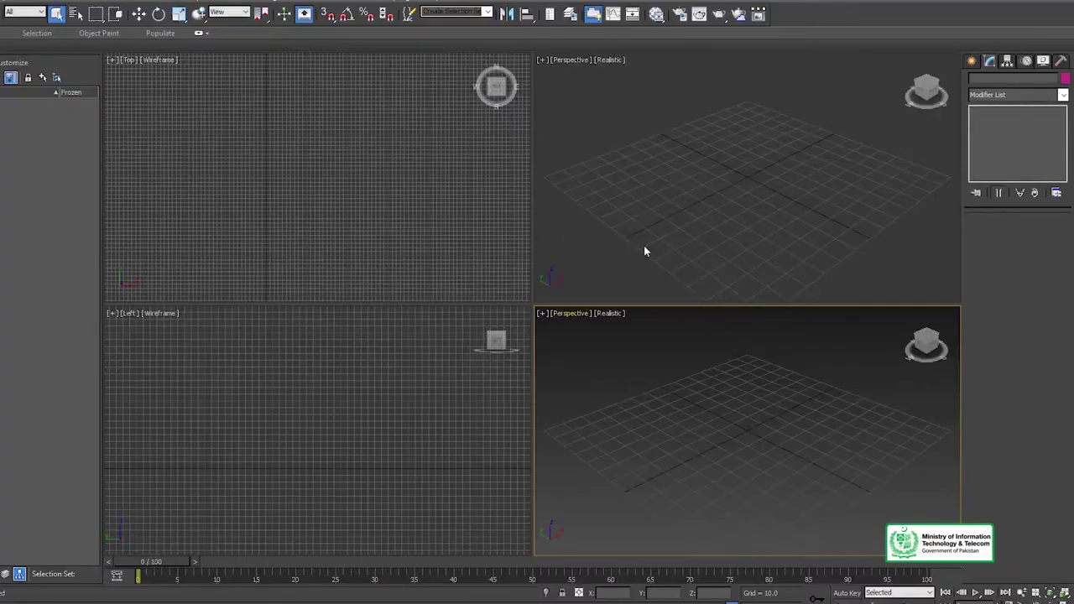
Activate the bottom-right Perspective viewport and maximize it with Alt+W.
left_click(413, 233)
left_click(628, 203)
left_click(436, 350)
left_click(675, 360)
left_click(610, 169)
left_click(495, 277)
left_click(465, 334)
left_click(678, 379)
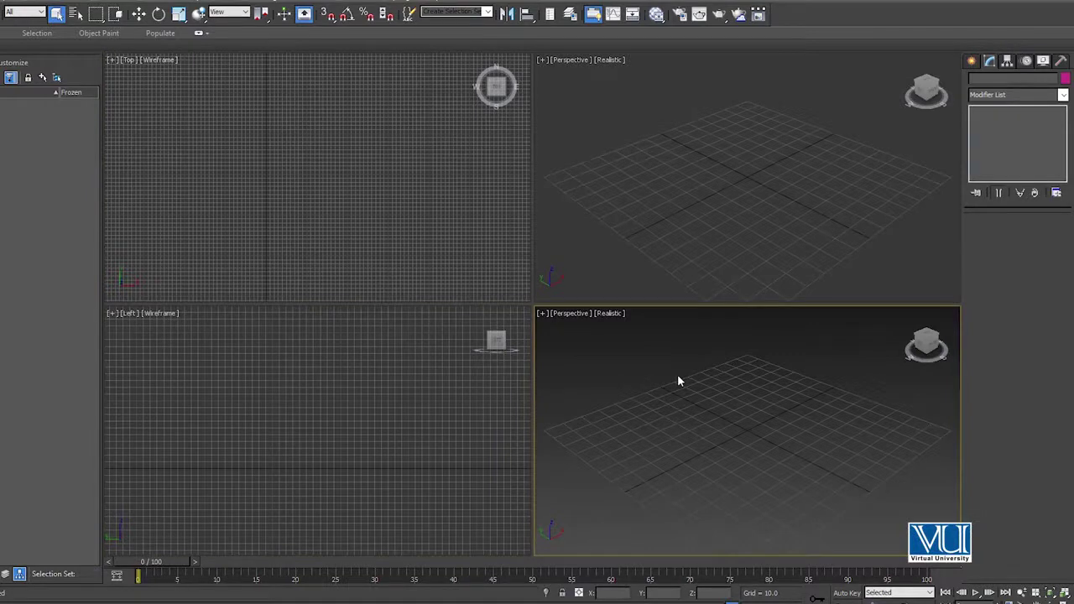
key("alt+w")
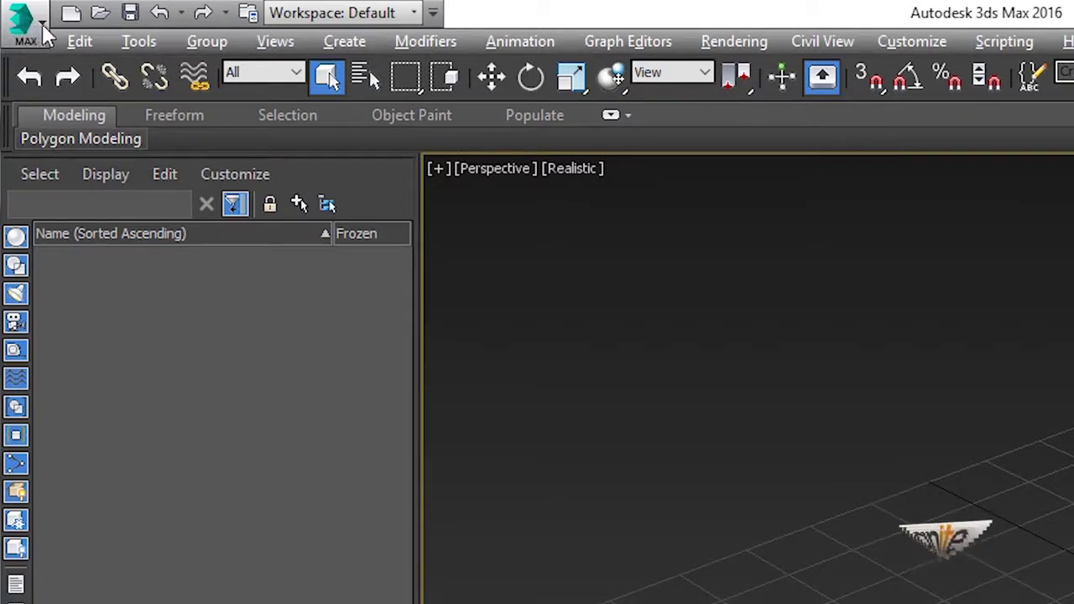
Open the application menu and bring up the Import submenu's options.
left_click(42, 33)
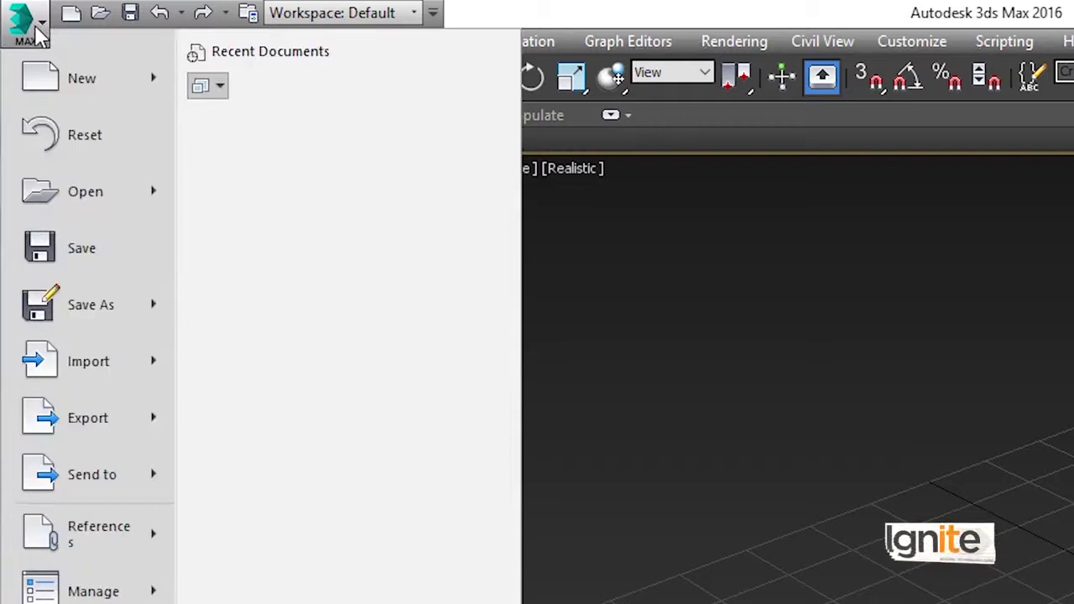
left_click(37, 35)
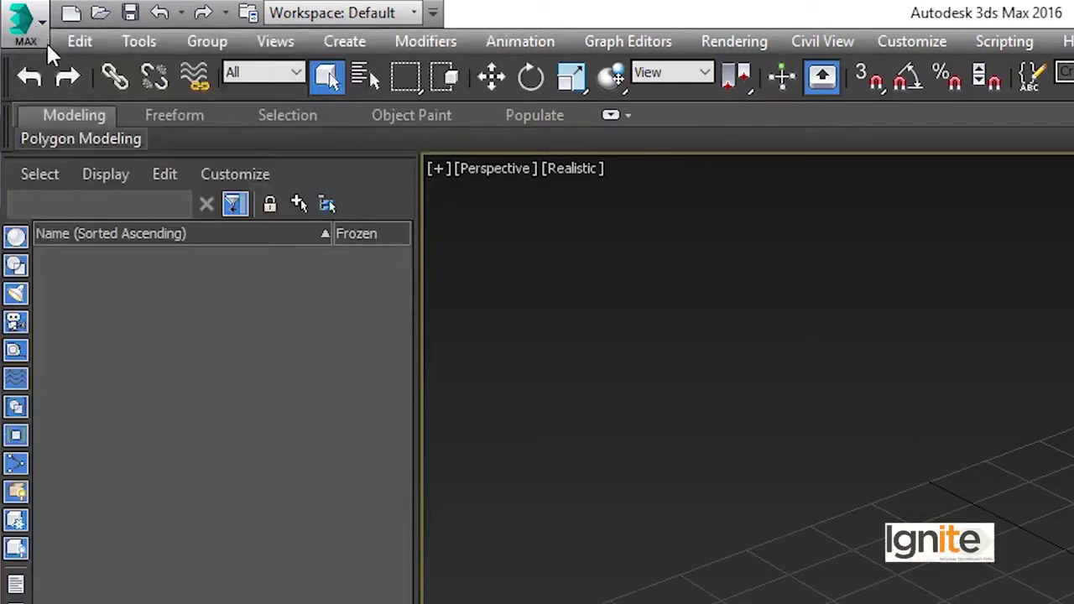
left_click(38, 38)
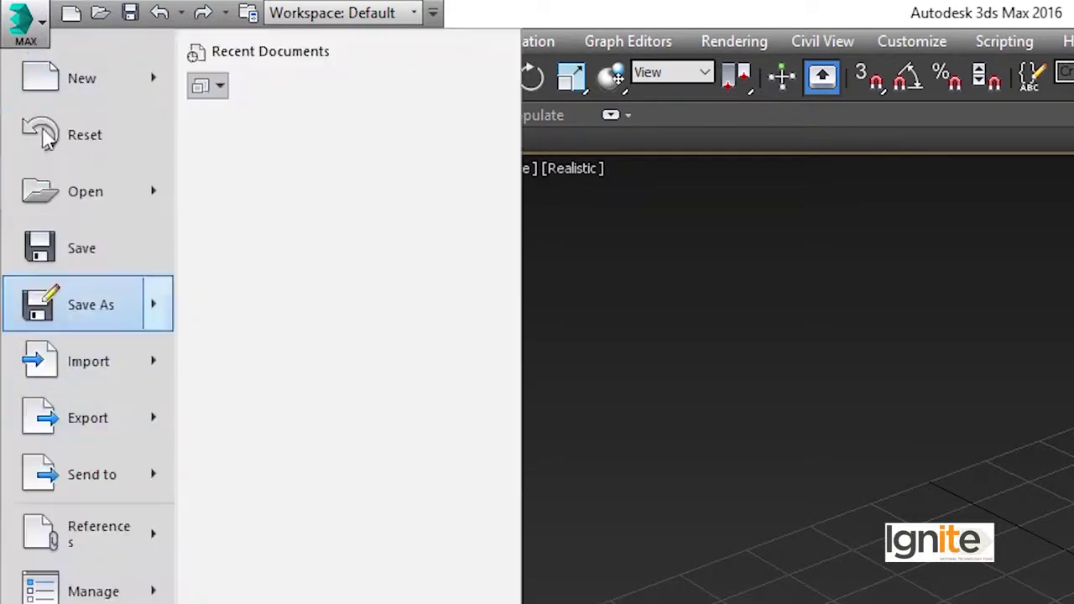
left_click(29, 25)
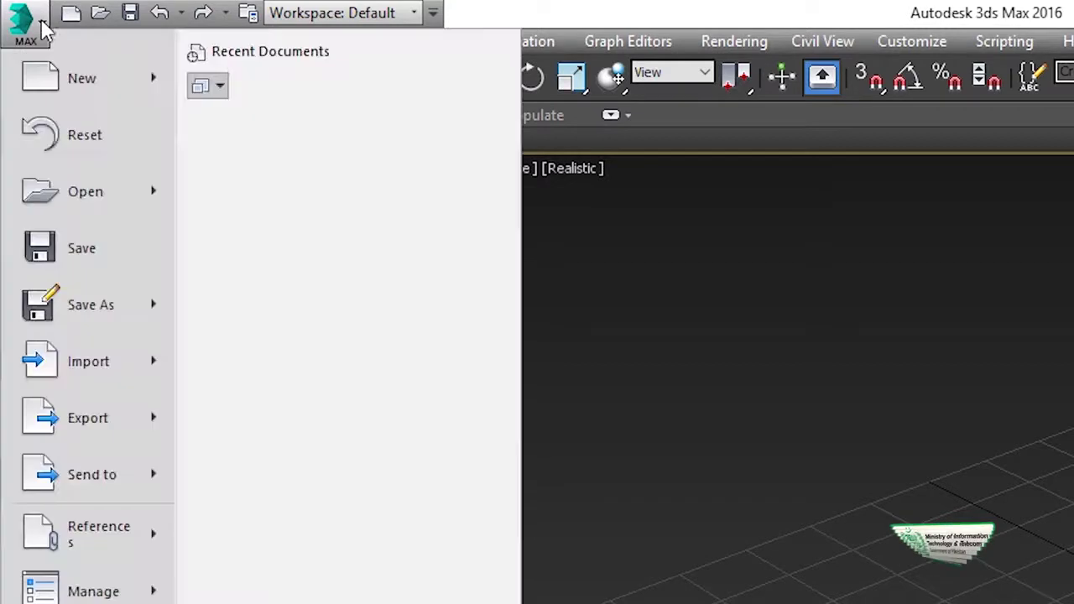
left_click(21, 32)
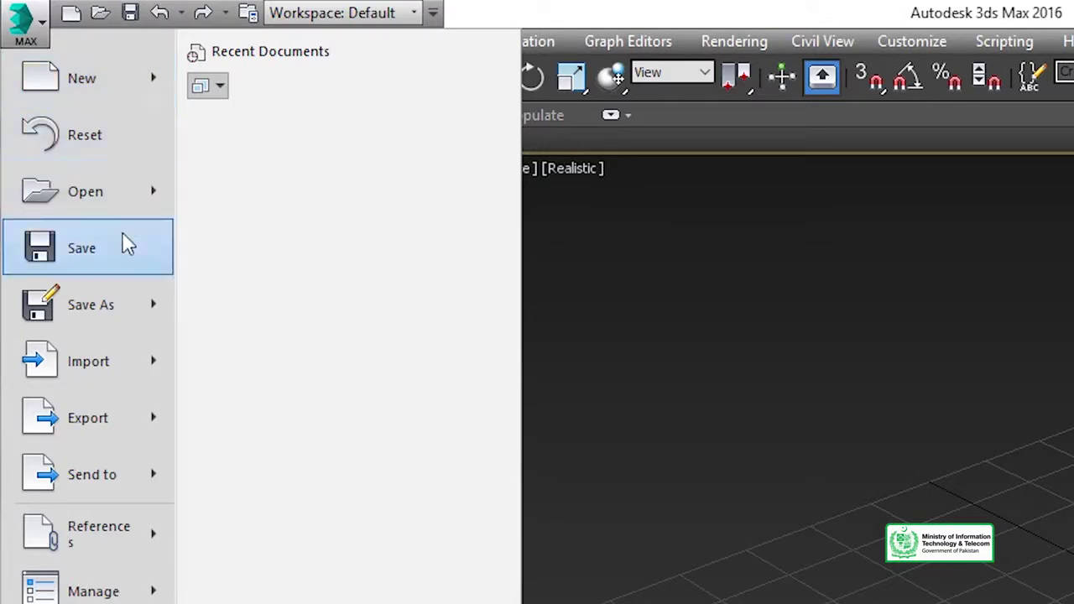
left_click(159, 377)
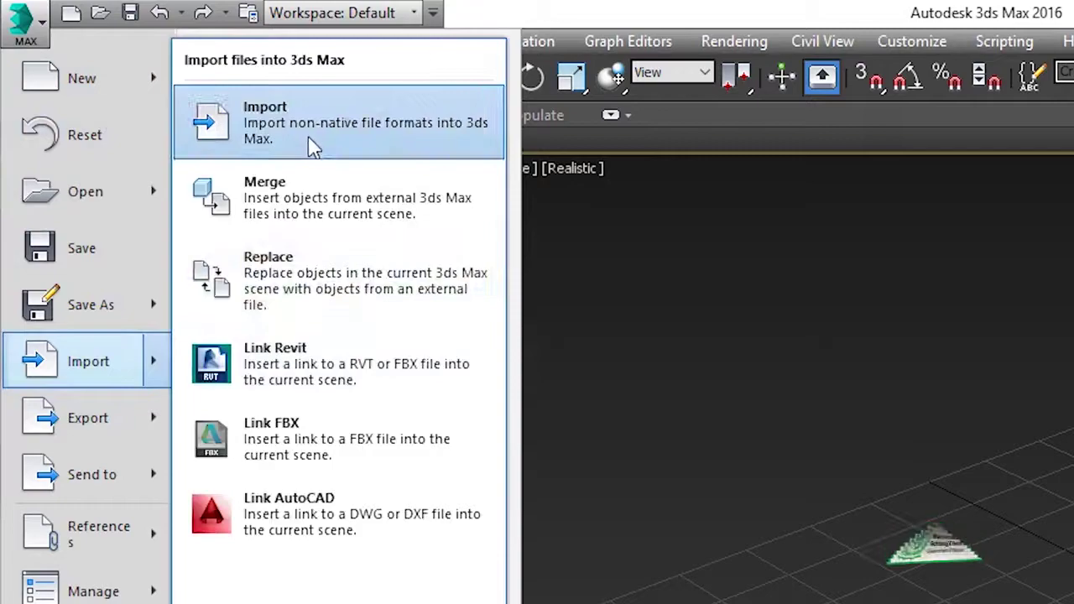
Import the 3d max drawing file from the Desktop.
left_click(305, 128)
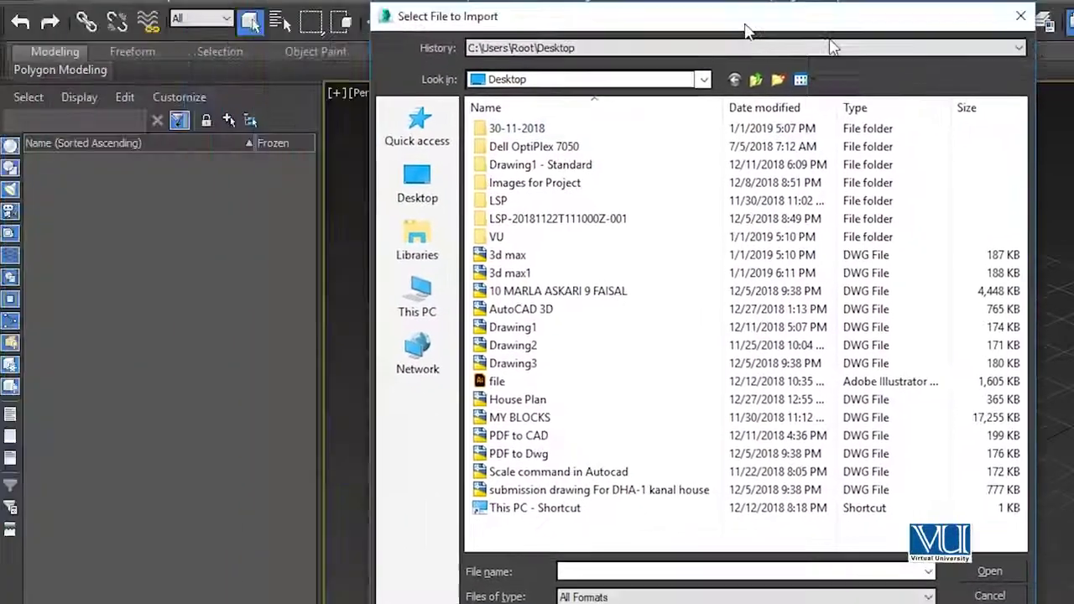
left_click_drag(380, 12, 582, 20)
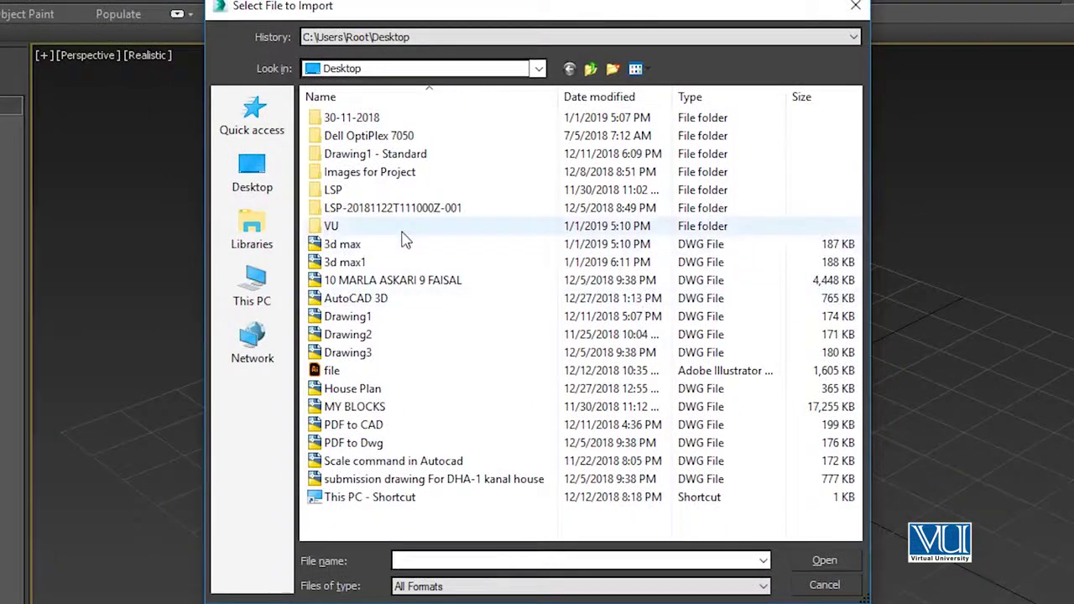
left_click(338, 248)
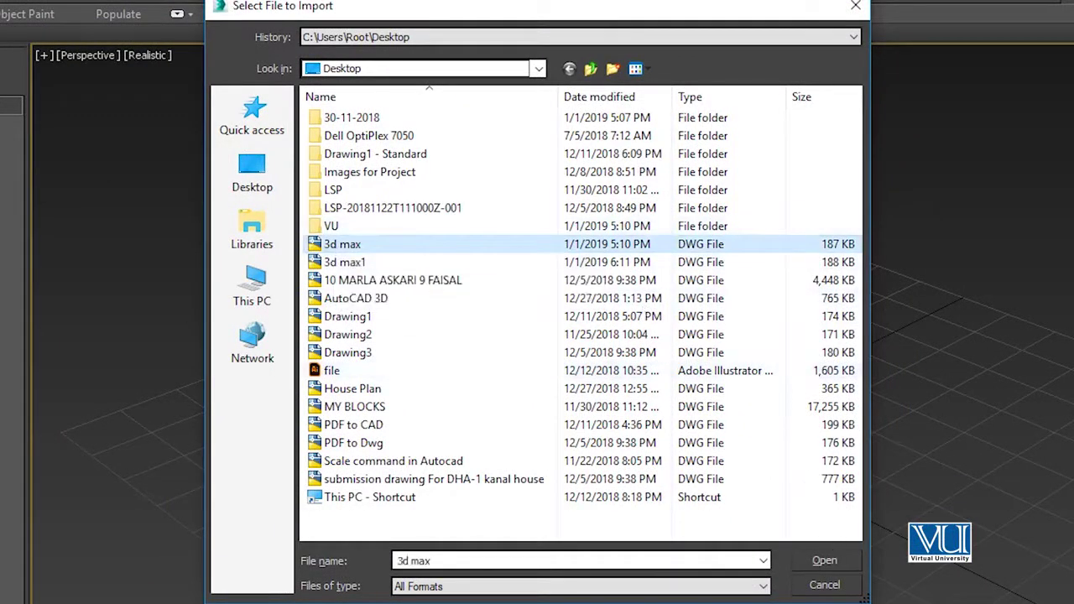
left_click(818, 562)
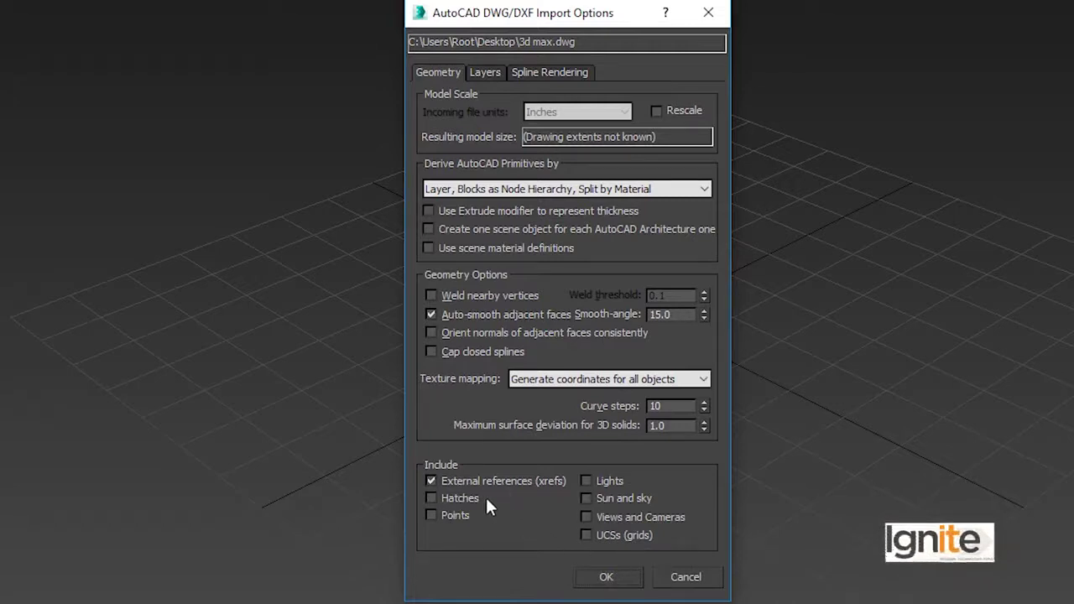
Accept the default DWG import options and zoom in to select and inspect the imported plan.
left_click(608, 578)
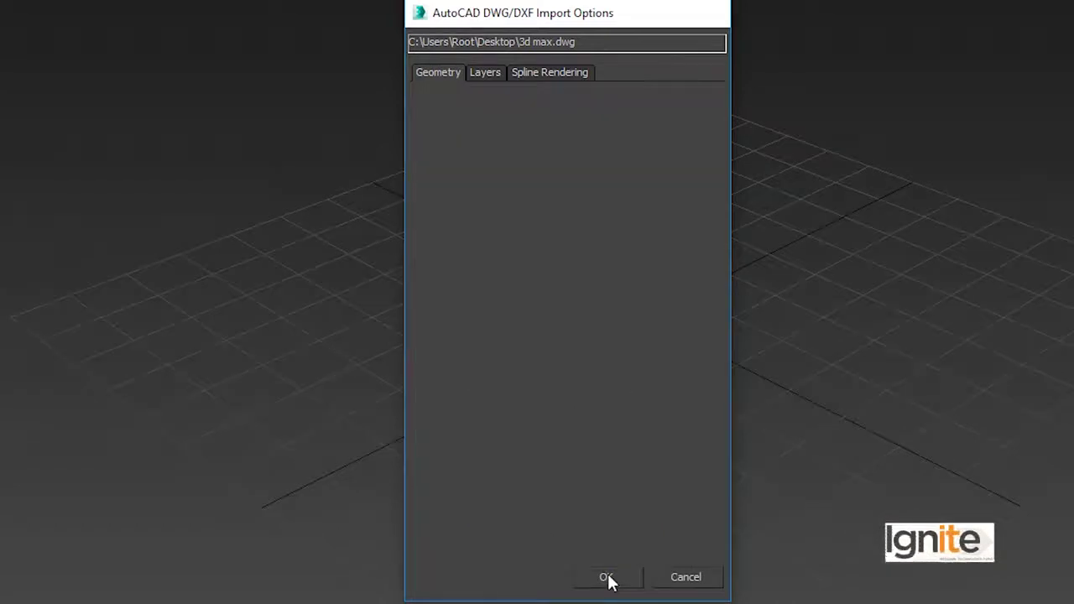
scroll(664, 305, "up", 3)
scroll(664, 305, "up", 2)
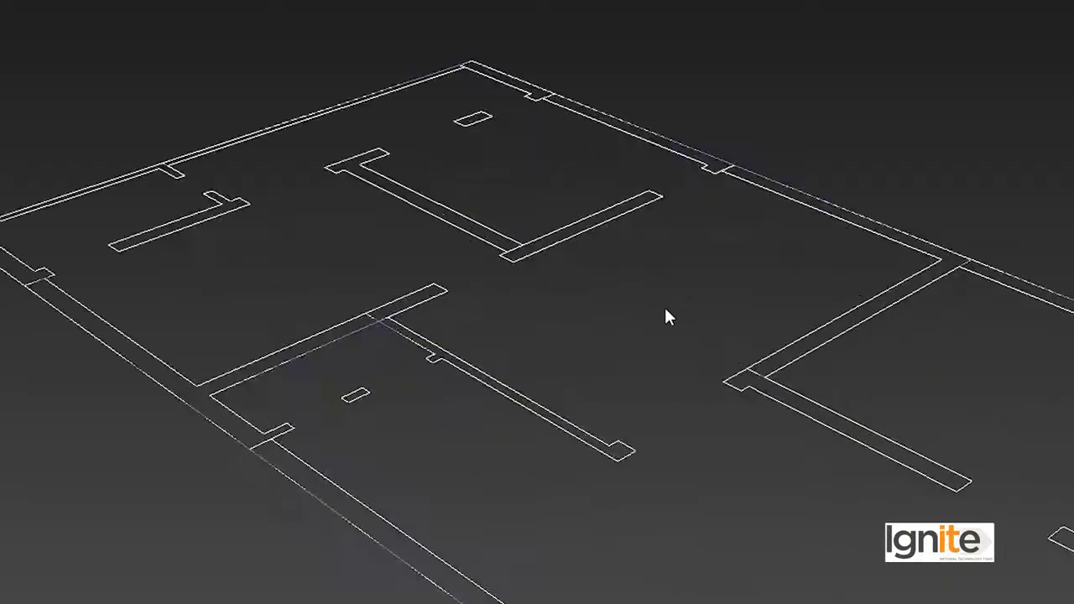
scroll(462, 230, "down", 2)
scroll(462, 230, "up", 3)
scroll(462, 230, "down", 3)
scroll(464, 230, "down", 1)
scroll(463, 231, "down", 4)
left_click(466, 220)
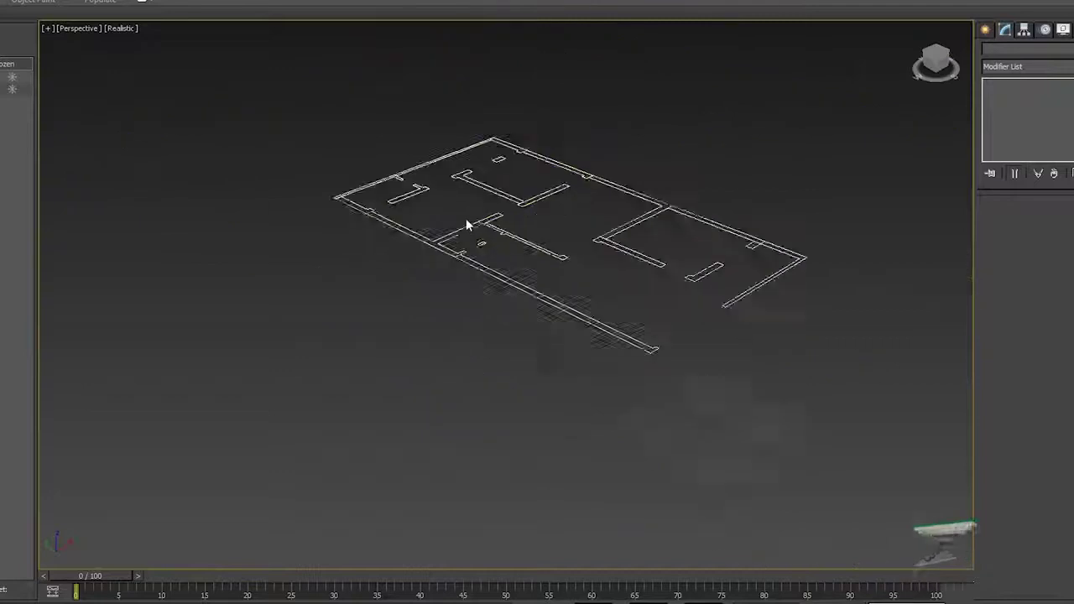
scroll(466, 220, "up", 2)
scroll(571, 160, "up", 3)
scroll(553, 205, "up", 1)
scroll(461, 251, "down", 1)
scroll(503, 277, "up", 2)
scroll(676, 259, "down", 1)
scroll(628, 302, "down", 2)
left_click(628, 302)
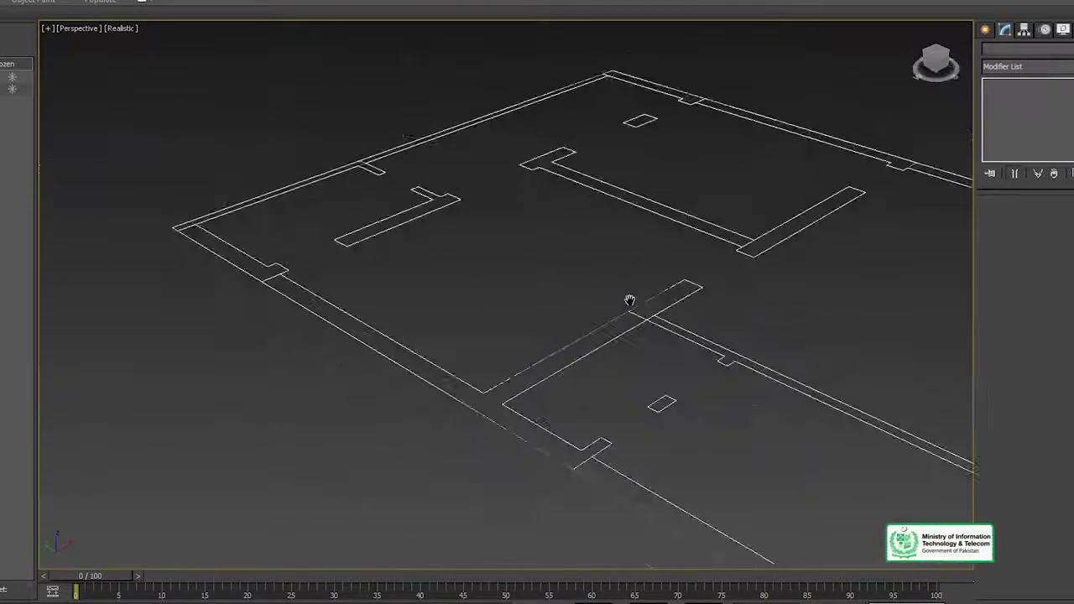
Pan along the outer wall, orbit, and pull back until the whole plan shows, reselecting it.
scroll(595, 213, "up", 2)
middle_click_drag(595, 213, 566, 220)
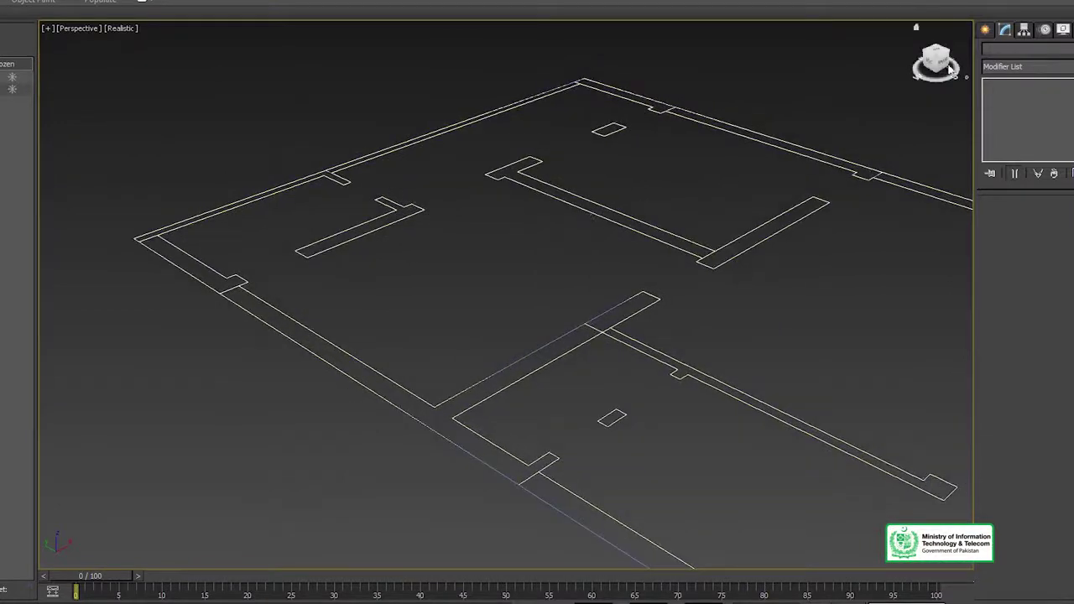
scroll(506, 294, "up", 3)
middle_click_drag(736, 144, 584, 284)
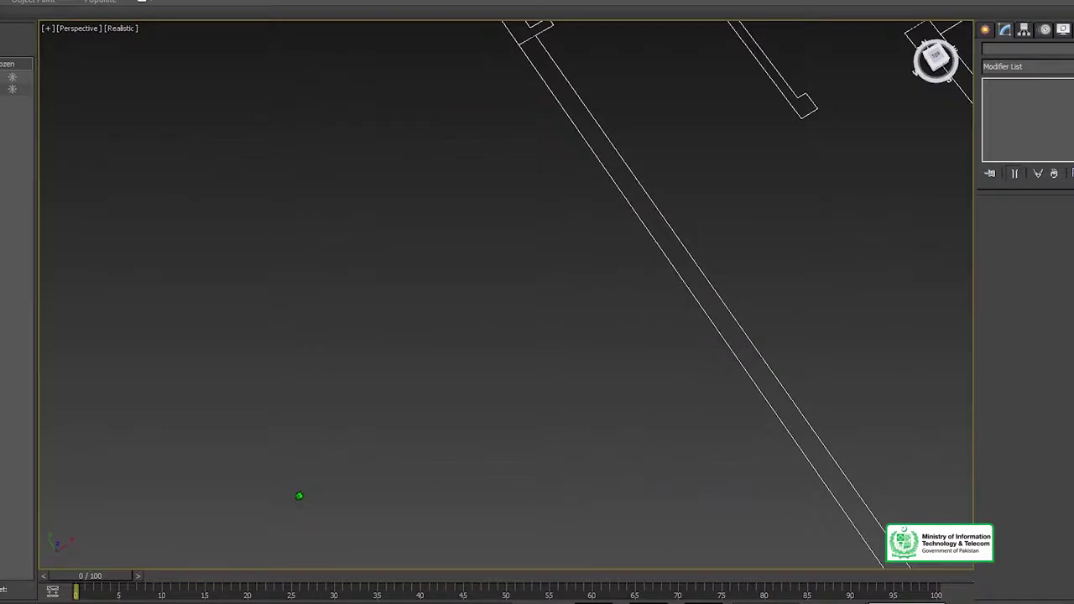
left_click_drag(936, 59, 915, 28)
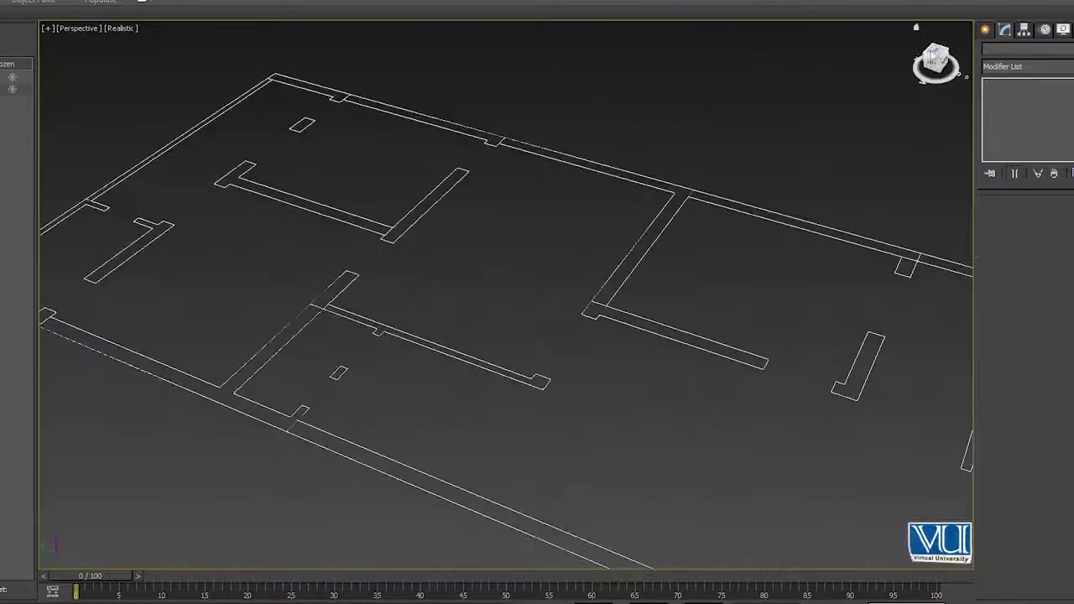
left_click(916, 28)
scroll(567, 145, "down", 3)
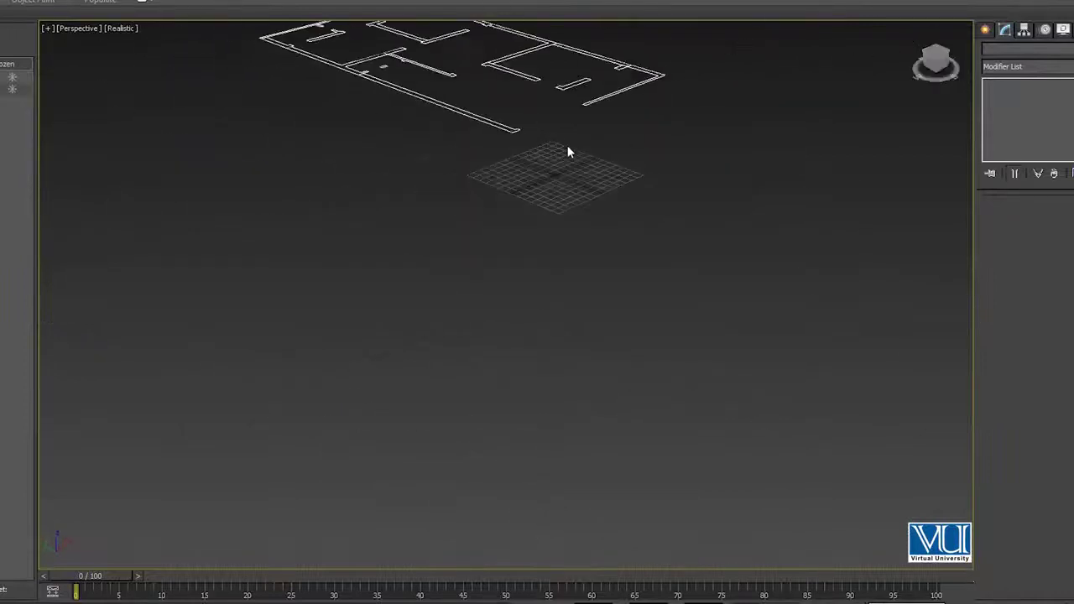
middle_click_drag(567, 145, 559, 319)
scroll(463, 201, "up", 5)
scroll(527, 259, "down", 2)
scroll(527, 259, "down", 2)
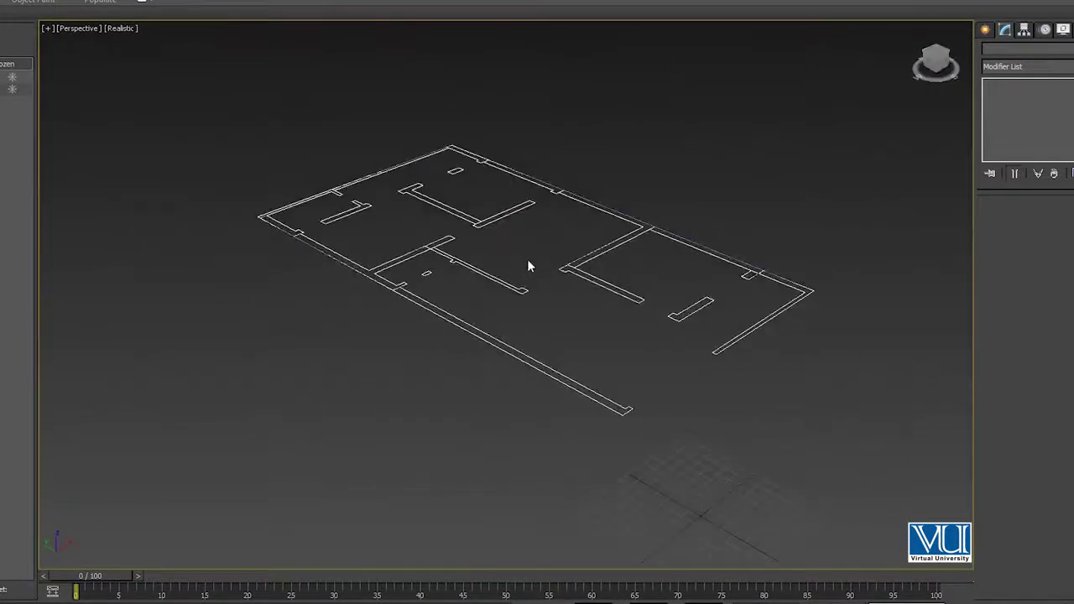
left_click(541, 235)
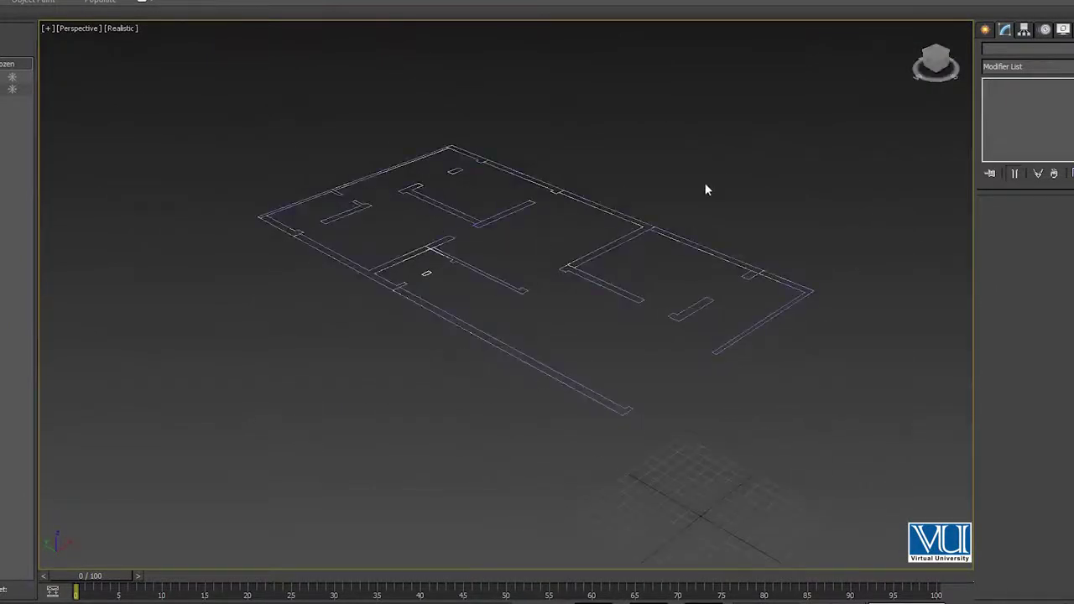
left_click(651, 230)
scroll(642, 247, "up", 2)
scroll(644, 240, "up", 2)
scroll(646, 243, "down", 3)
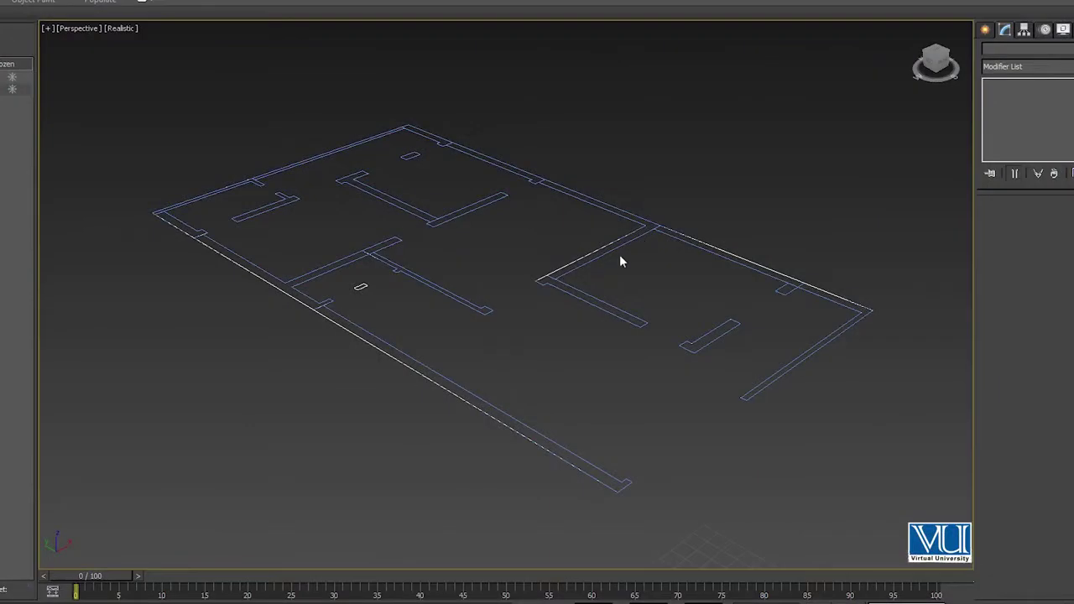
scroll(620, 243, "down", 5)
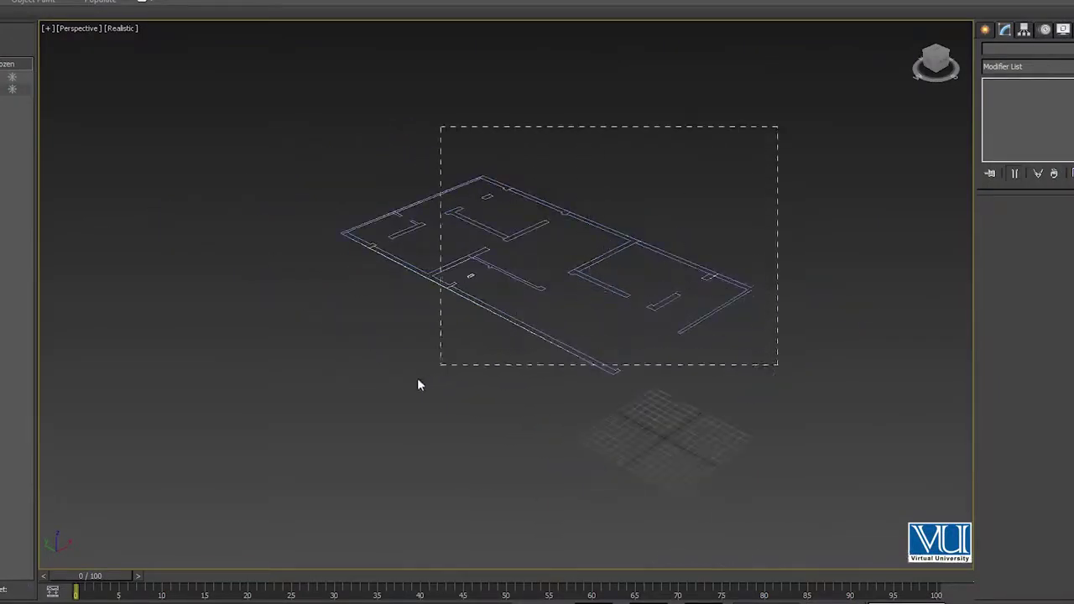
Box-select the entire floor plan with the Select Object tool.
left_click_drag(294, 413, 289, 417)
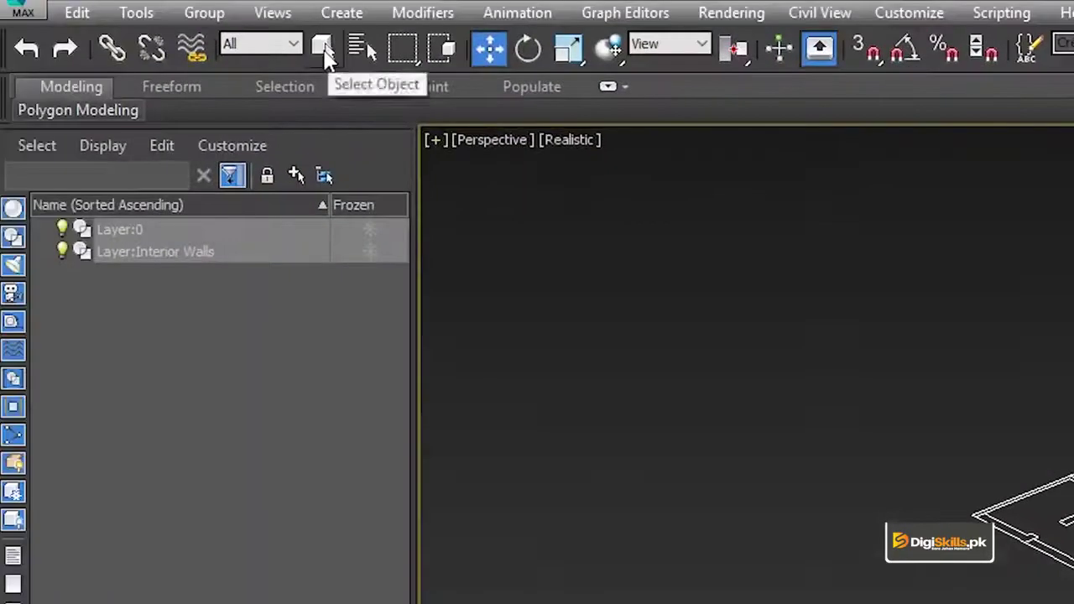
left_click(326, 51)
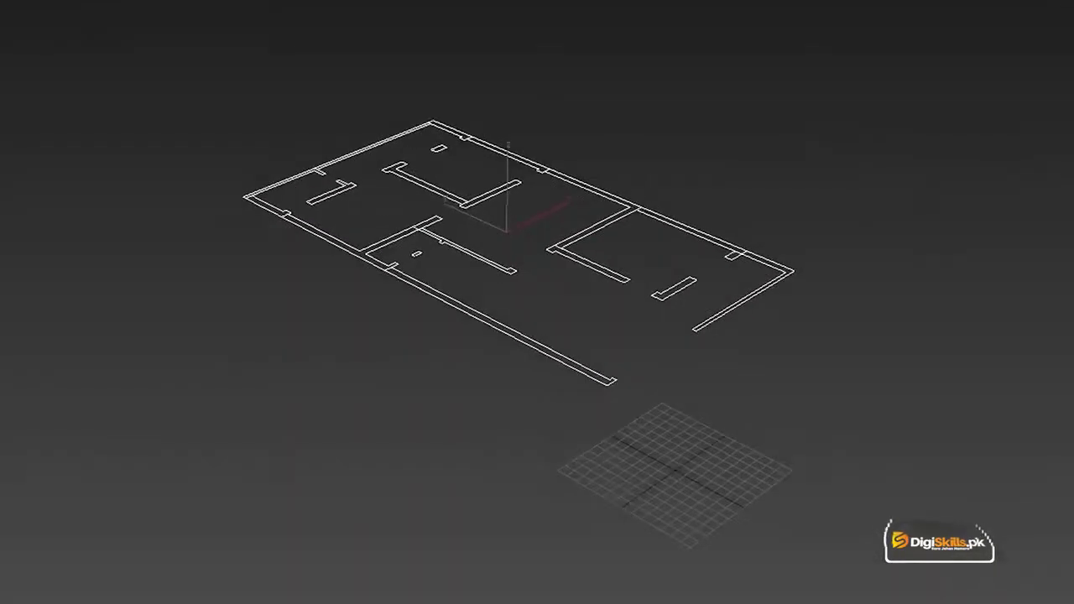
left_click(378, 284)
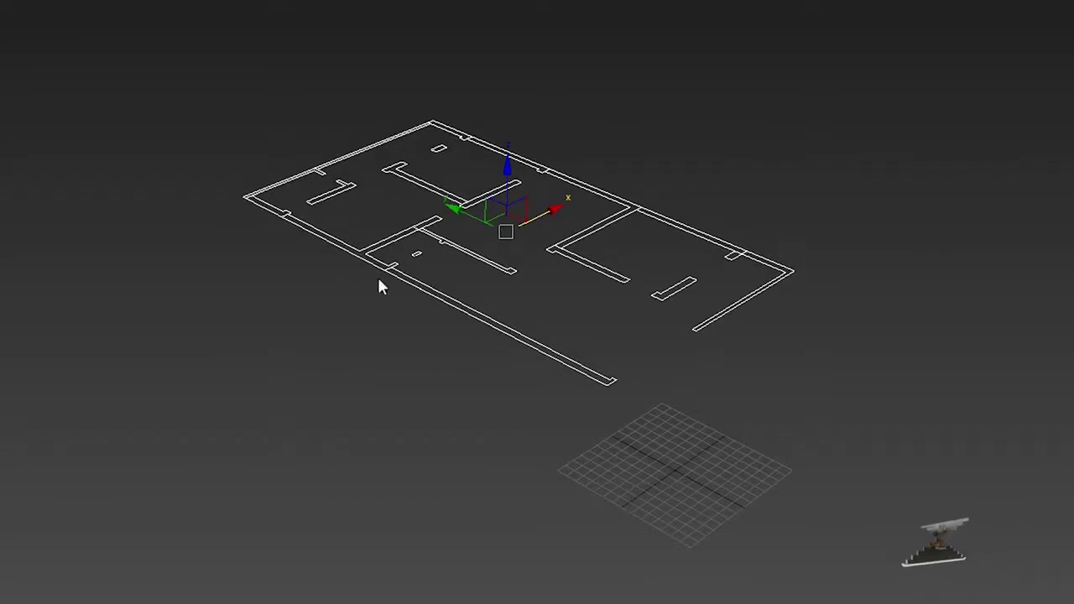
left_click_drag(781, 64, 202, 426)
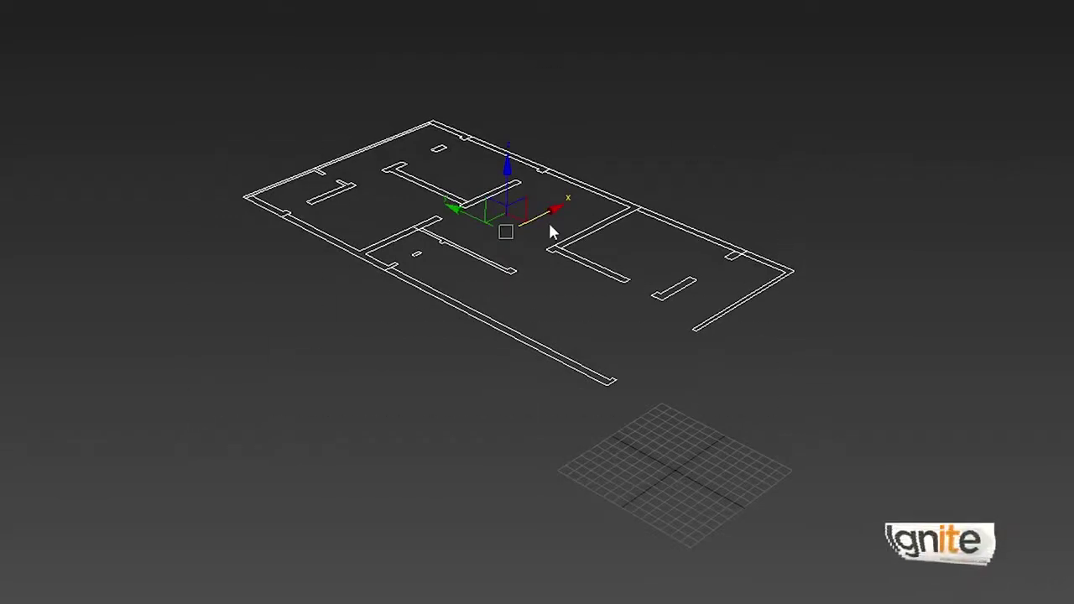
Move the floor plan across the grid and lift it slightly on Z, then reselect it.
left_click_drag(548, 216, 461, 272)
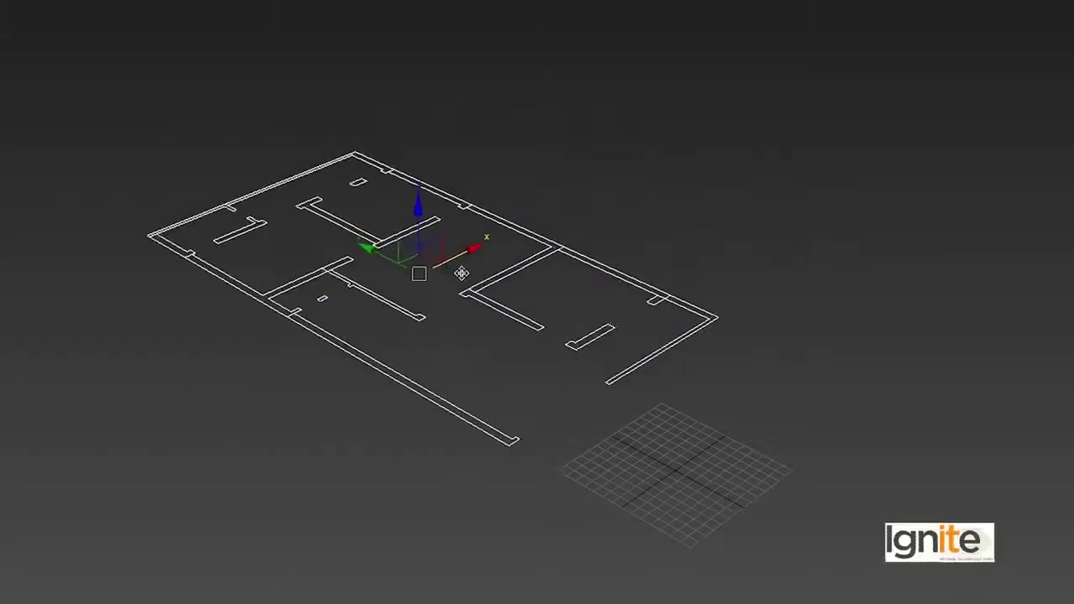
left_click_drag(422, 215, 434, 182)
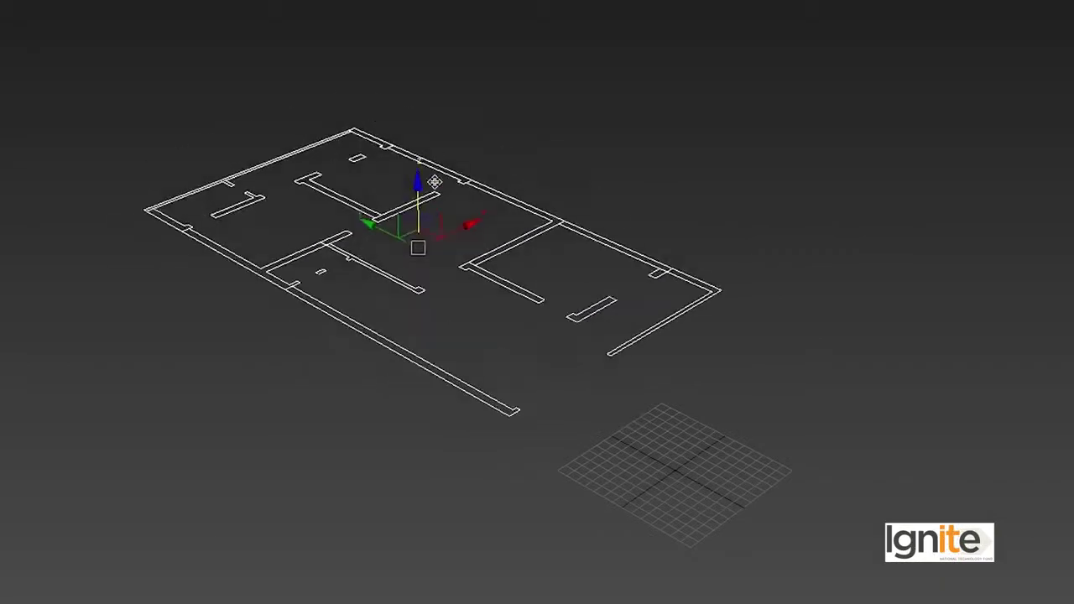
left_click_drag(373, 224, 404, 200)
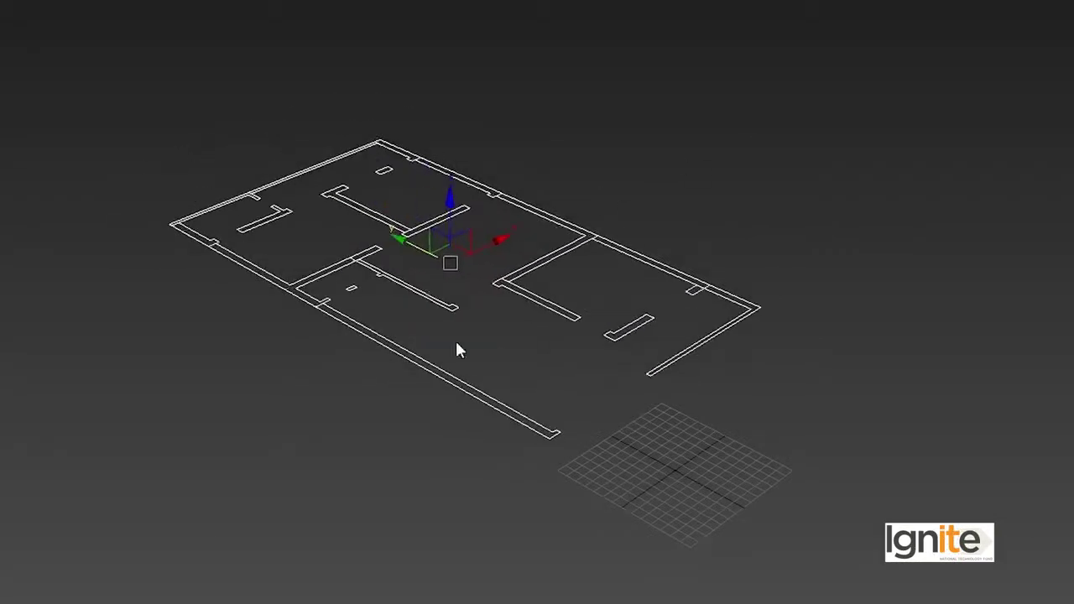
middle_click_drag(594, 254, 627, 225)
left_click_drag(843, 67, 128, 524)
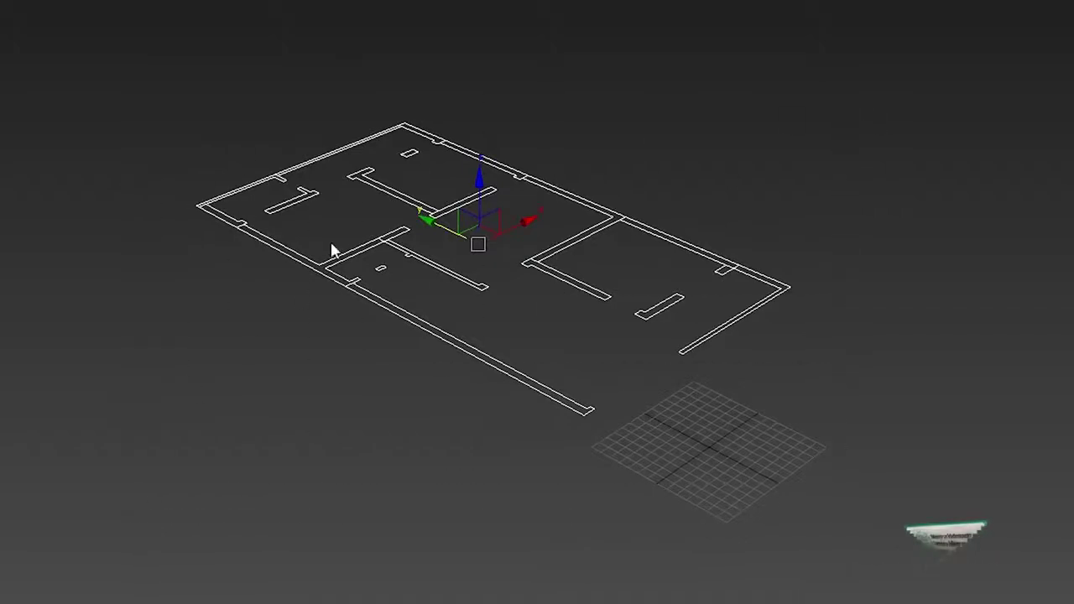
Convert the selected walls to an Editable Poly from the right-click menu.
right_click(318, 270)
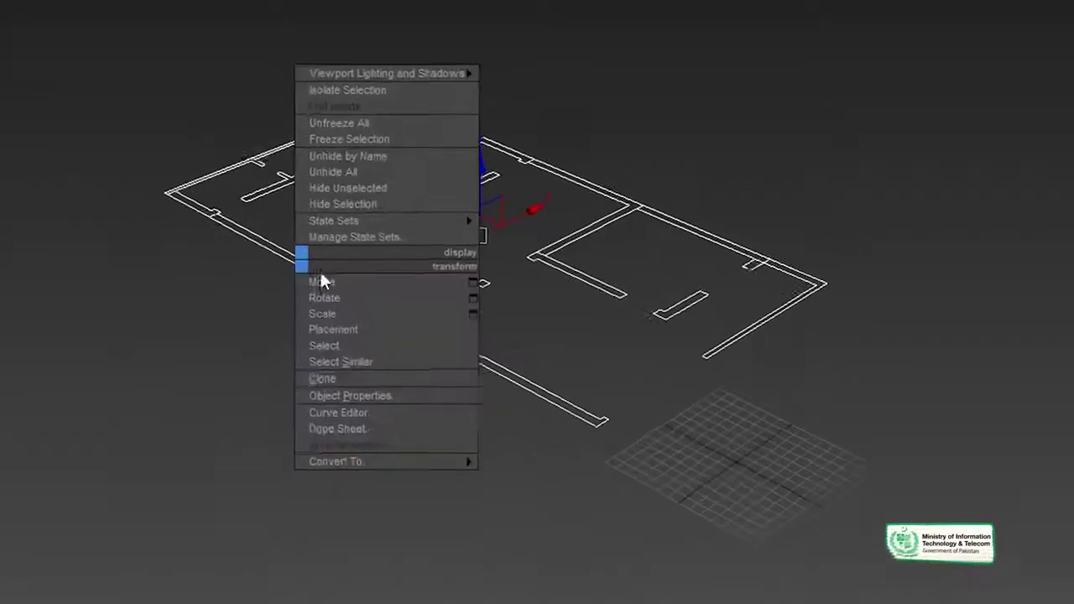
mouse_move(376, 478)
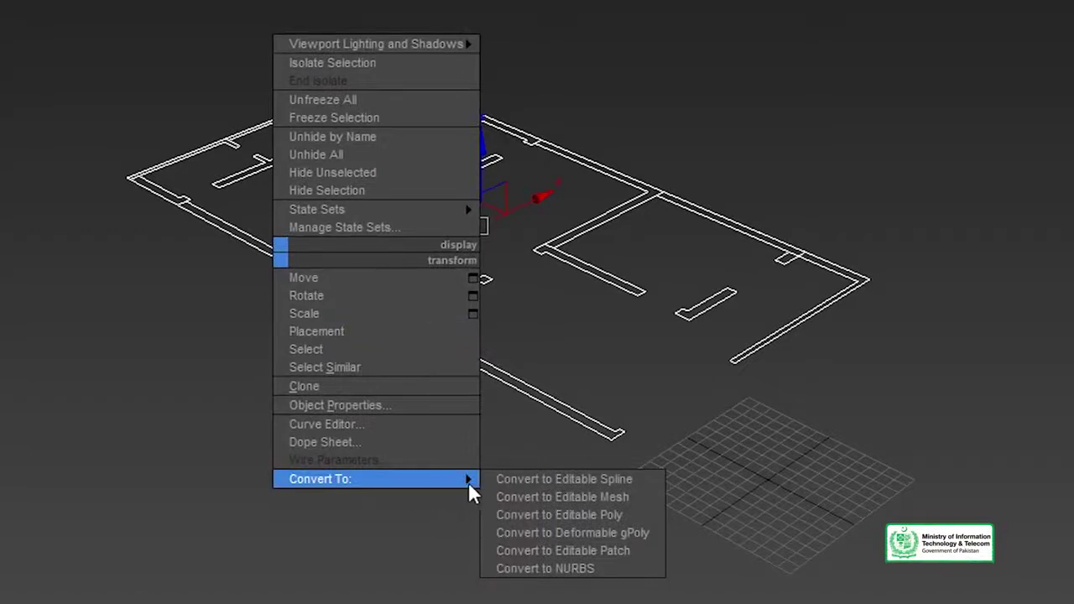
left_click(596, 514)
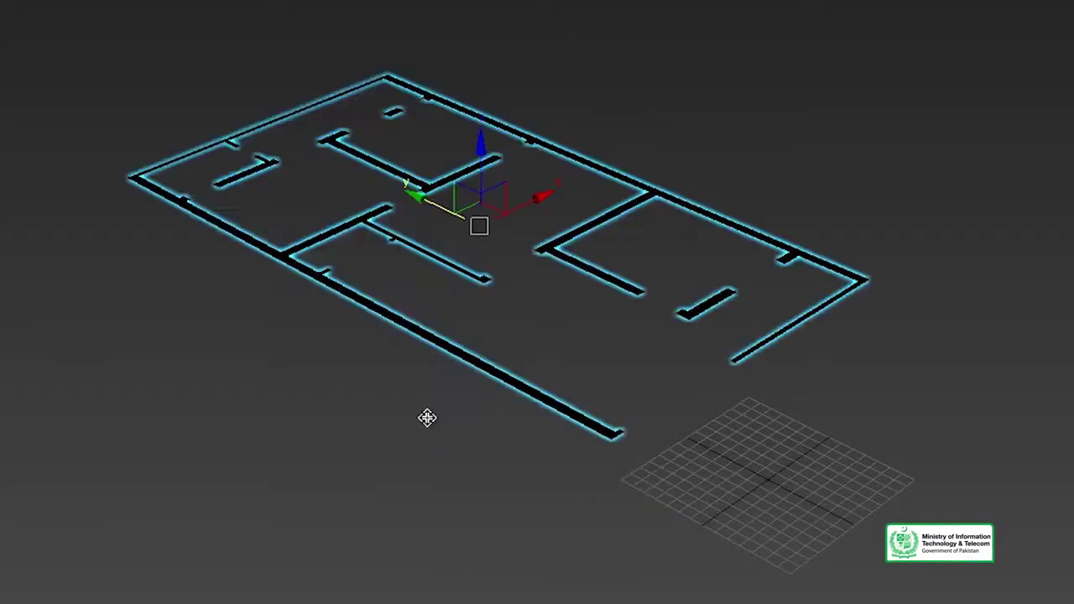
scroll(278, 247, "up", 2)
scroll(328, 276, "up", 2)
scroll(355, 357, "up", 2)
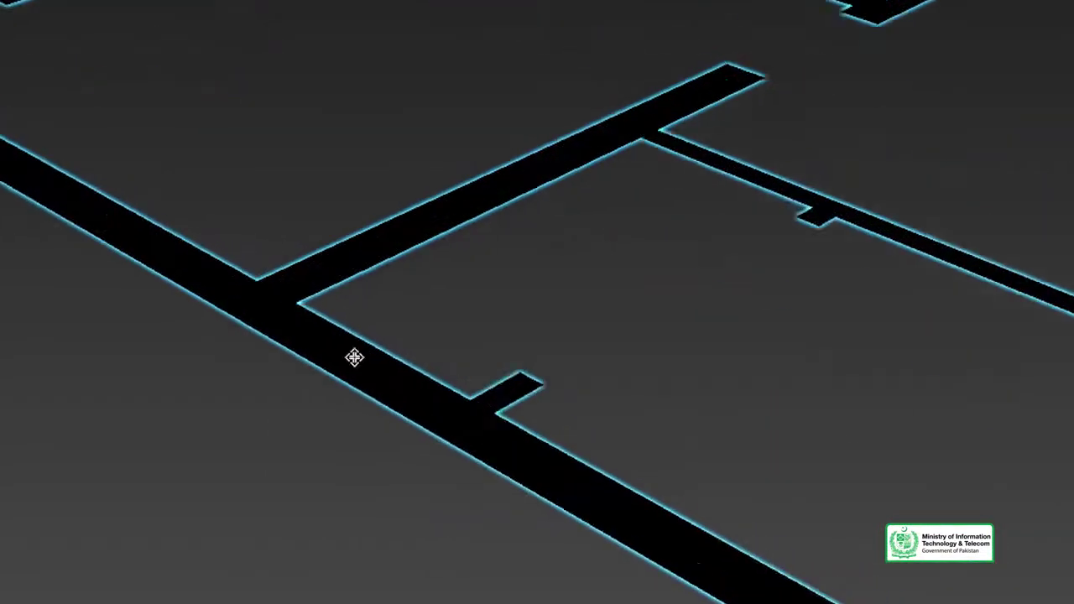
scroll(281, 451, "up", 2)
scroll(303, 377, "up", 2)
scroll(312, 335, "down", 2)
scroll(307, 313, "up", 2)
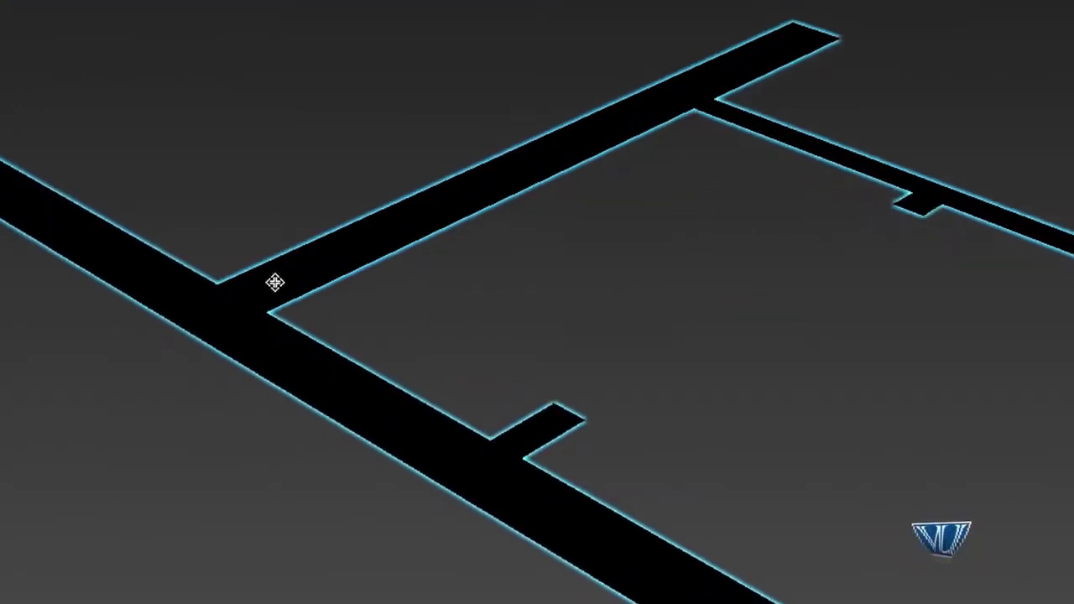
scroll(280, 319, "down", 2)
scroll(280, 318, "down", 1)
scroll(280, 319, "down", 3)
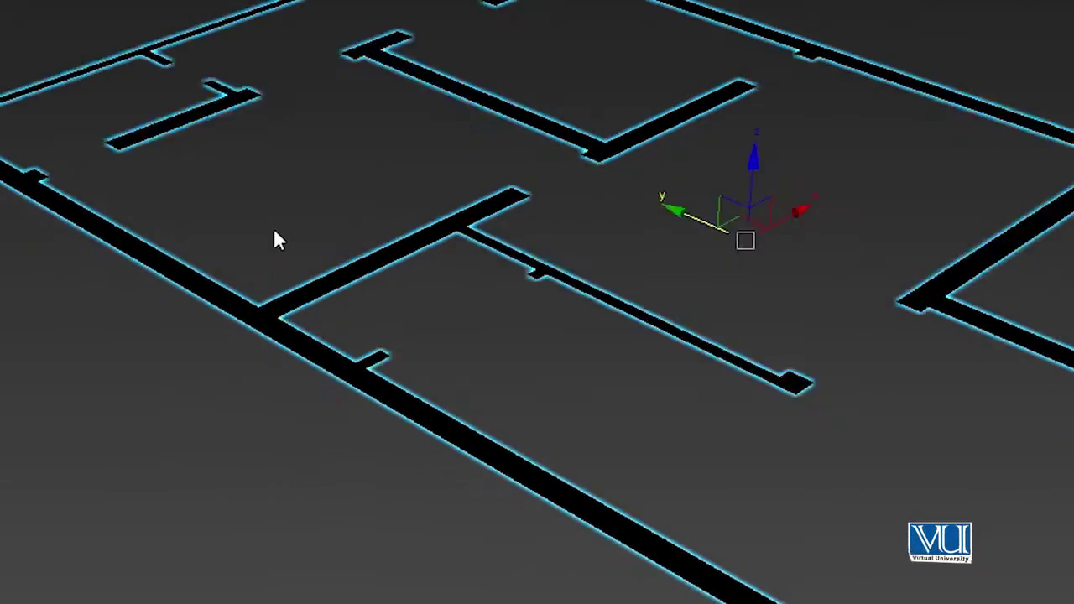
scroll(217, 111, "up", 4)
scroll(391, 383, "down", 1)
scroll(227, 230, "up", 1)
scroll(228, 230, "up", 2)
scroll(227, 230, "down", 2)
scroll(227, 230, "down", 2)
scroll(227, 230, "down", 2)
Frame the floor plan and select the single Editable Poly wall object.
middle_click_drag(406, 394, 182, 148)
scroll(265, 275, "up", 4)
scroll(257, 290, "up", 1)
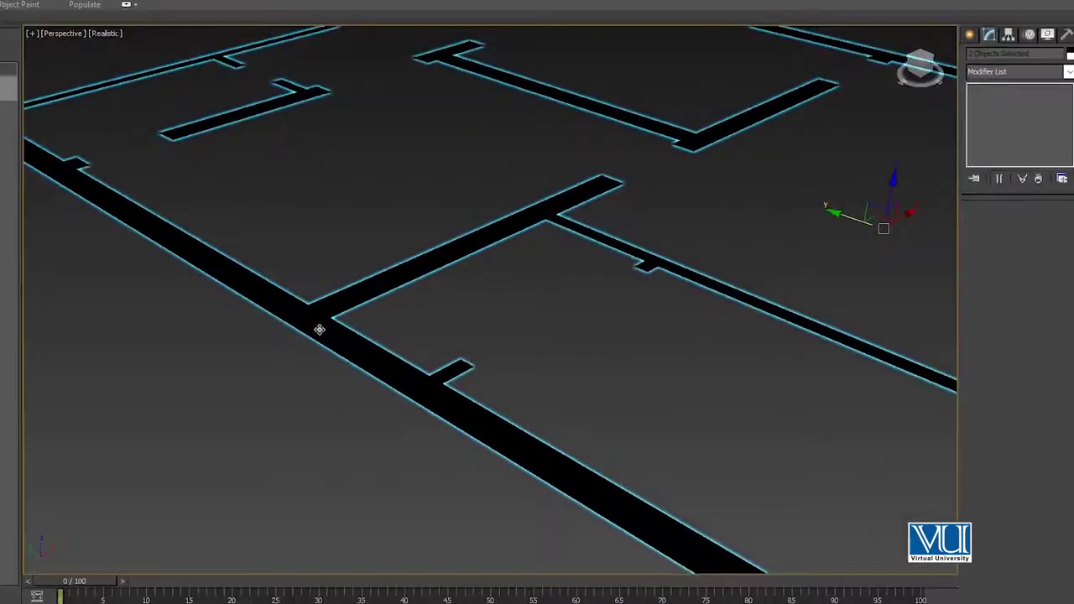
left_click(319, 329)
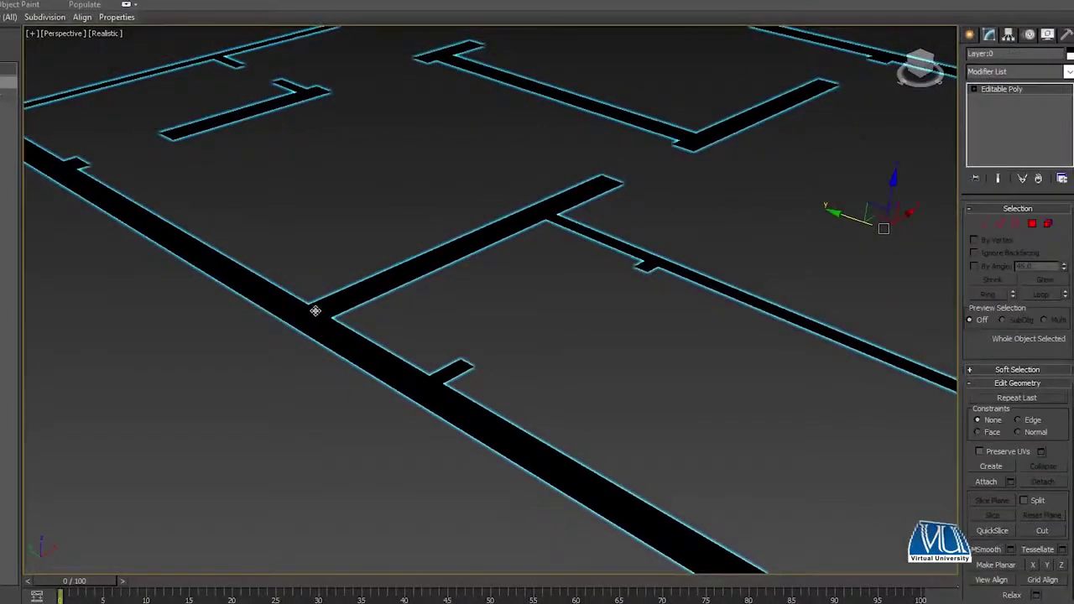
scroll(407, 262, "down", 2)
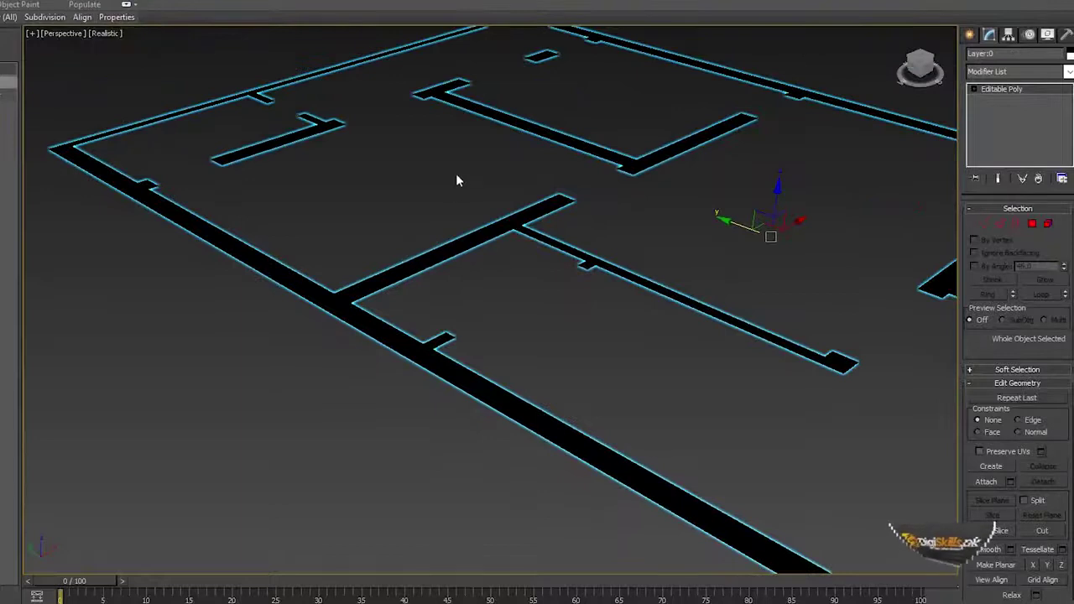
scroll(342, 292, "up", 2)
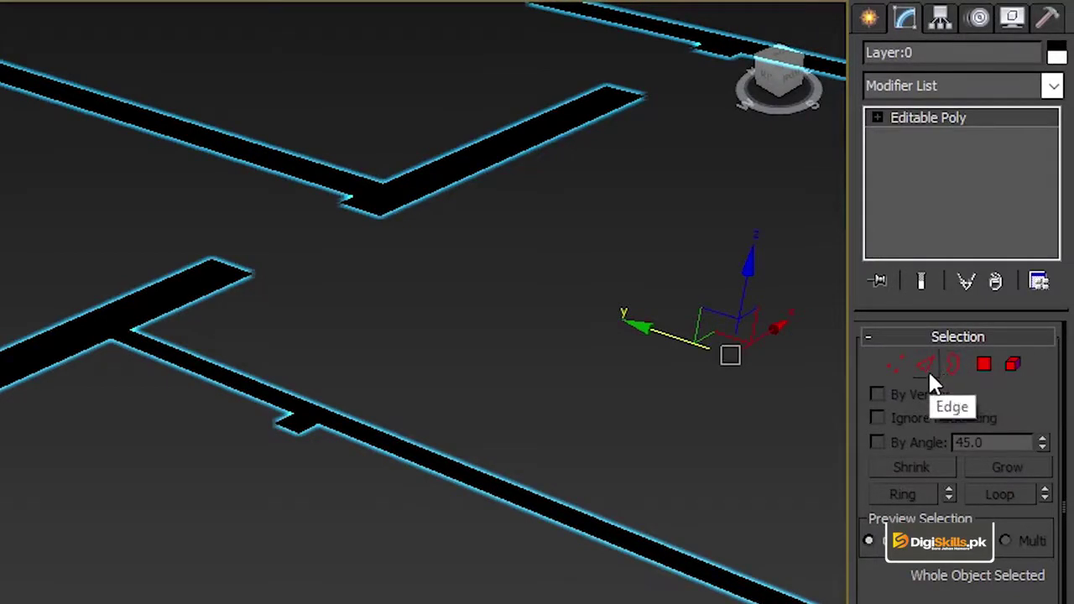
Enter Polygon sub-object mode and select all 20 wall polygons.
left_click(984, 367)
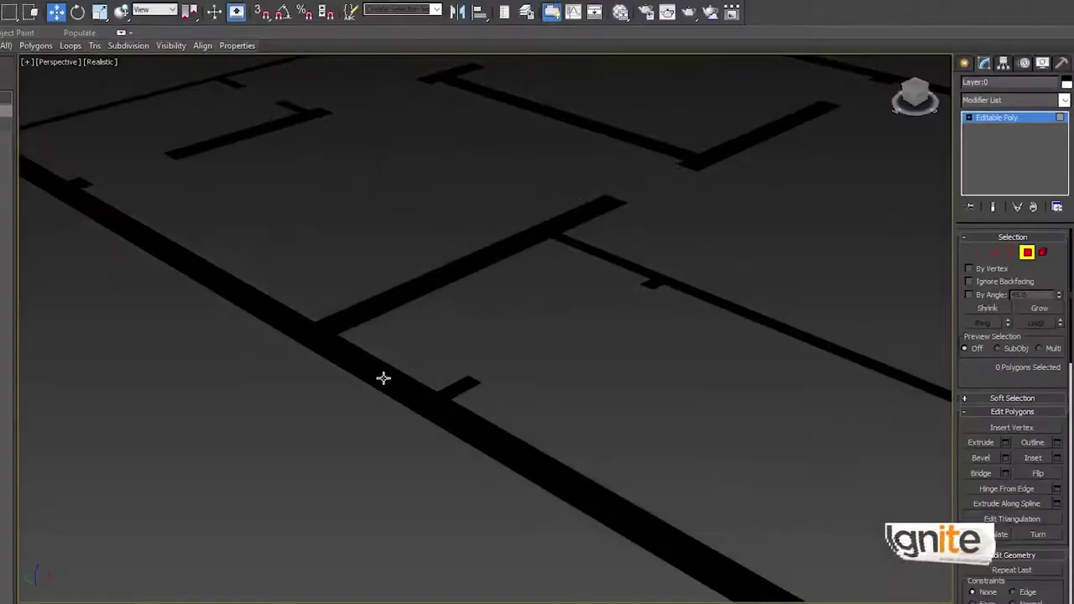
left_click(382, 378)
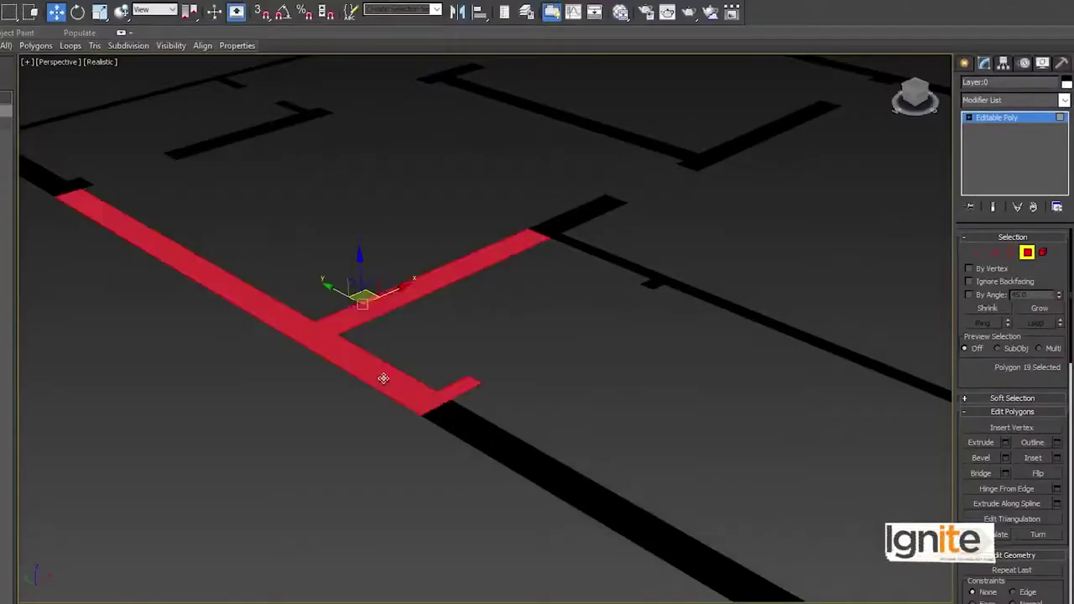
scroll(382, 379, "down", 2)
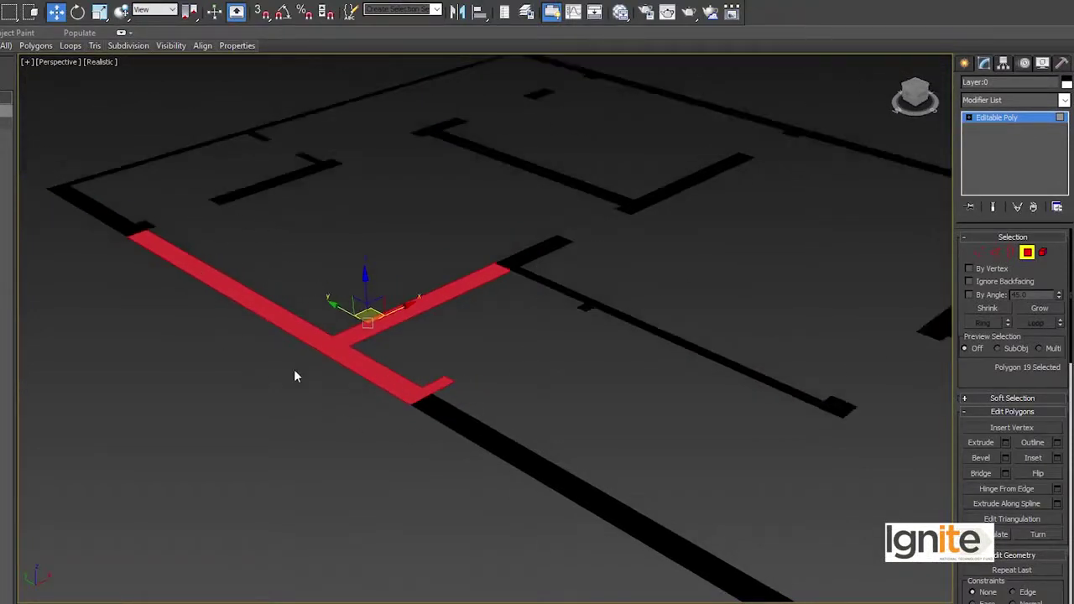
scroll(295, 376, "down", 2)
left_click(630, 336, "ctrl")
scroll(663, 302, "down", 2)
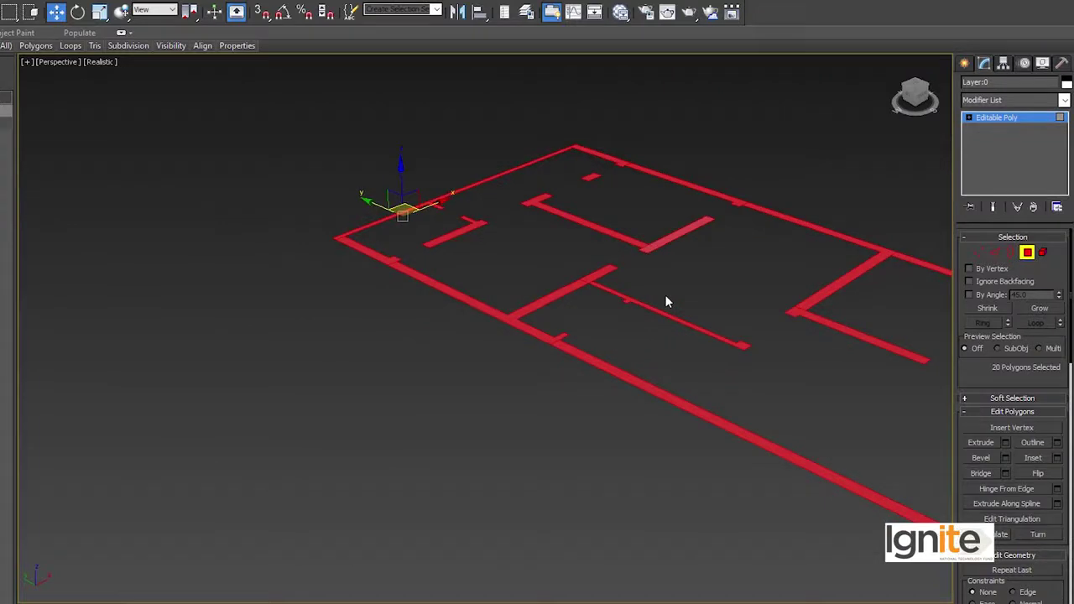
scroll(739, 319, "down", 1)
scroll(681, 383, "down", 1)
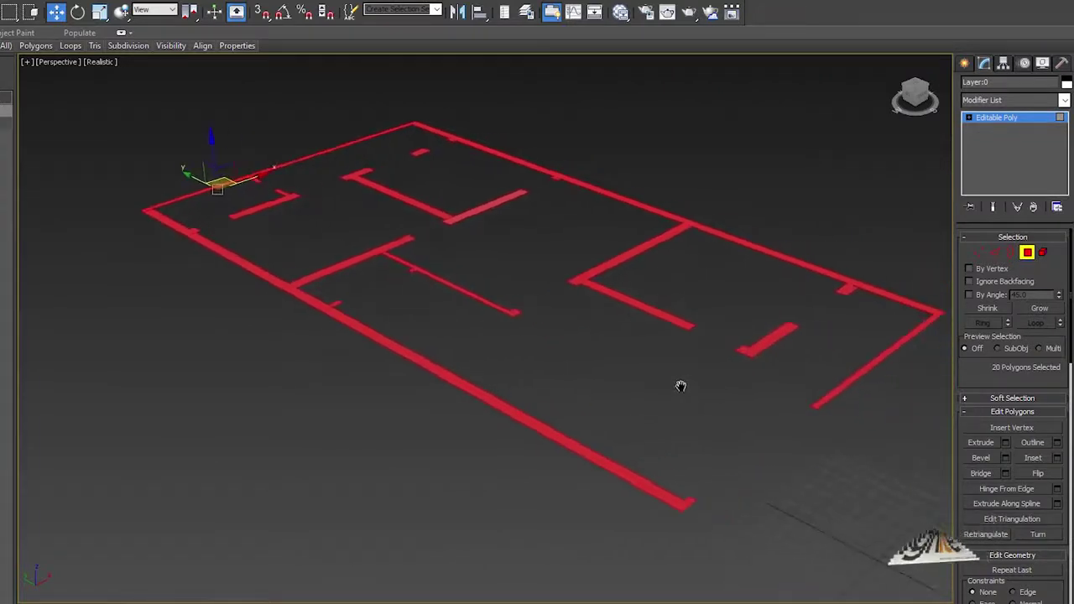
scroll(871, 321, "up", 2)
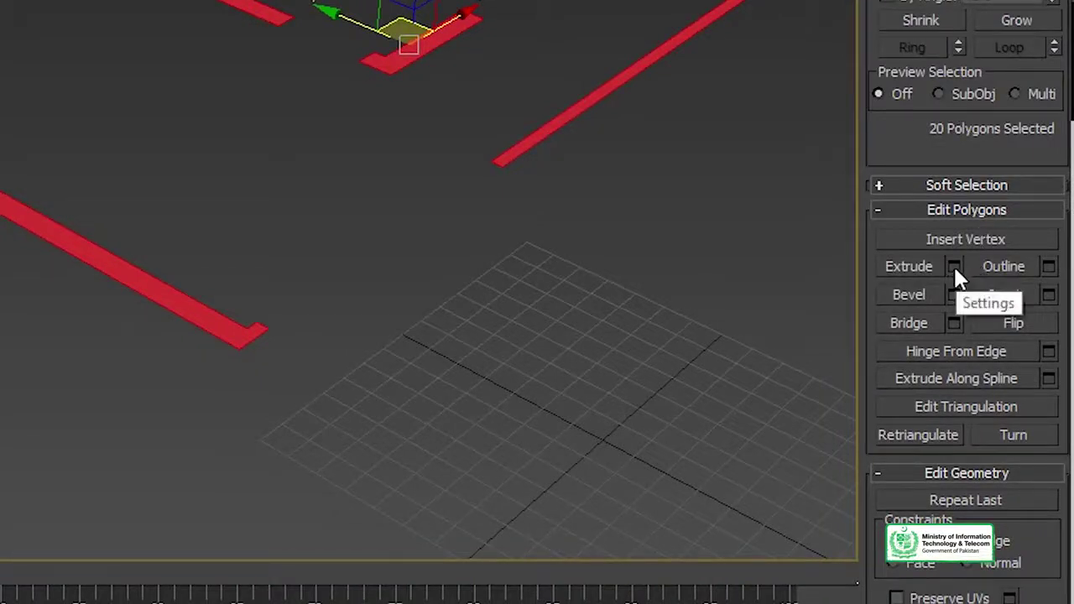
Extrude the selected wall polygons to a height of 120 and confirm.
left_click(955, 266)
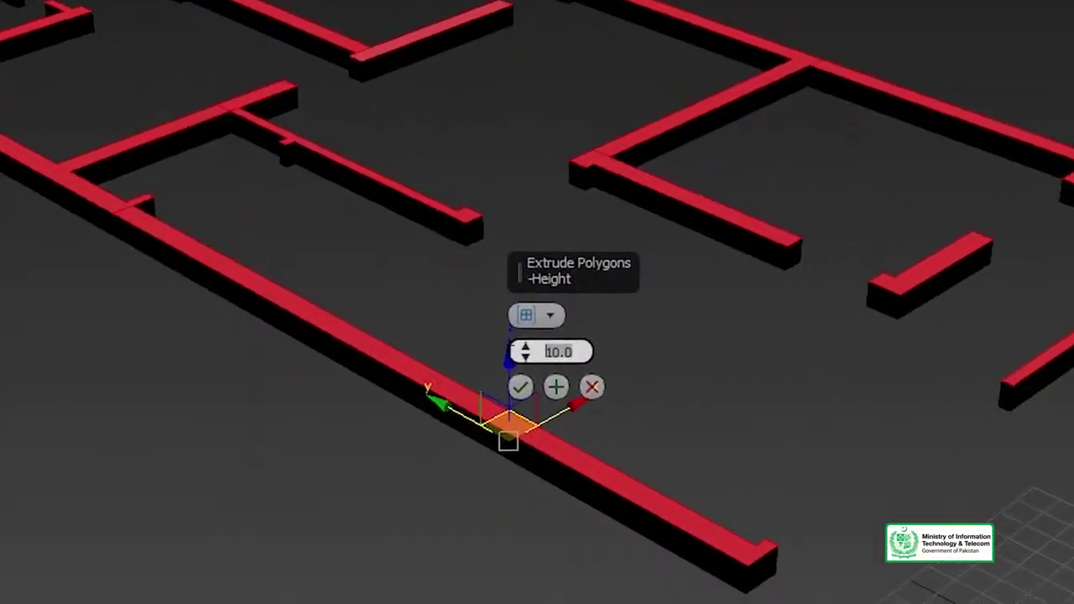
type("0")
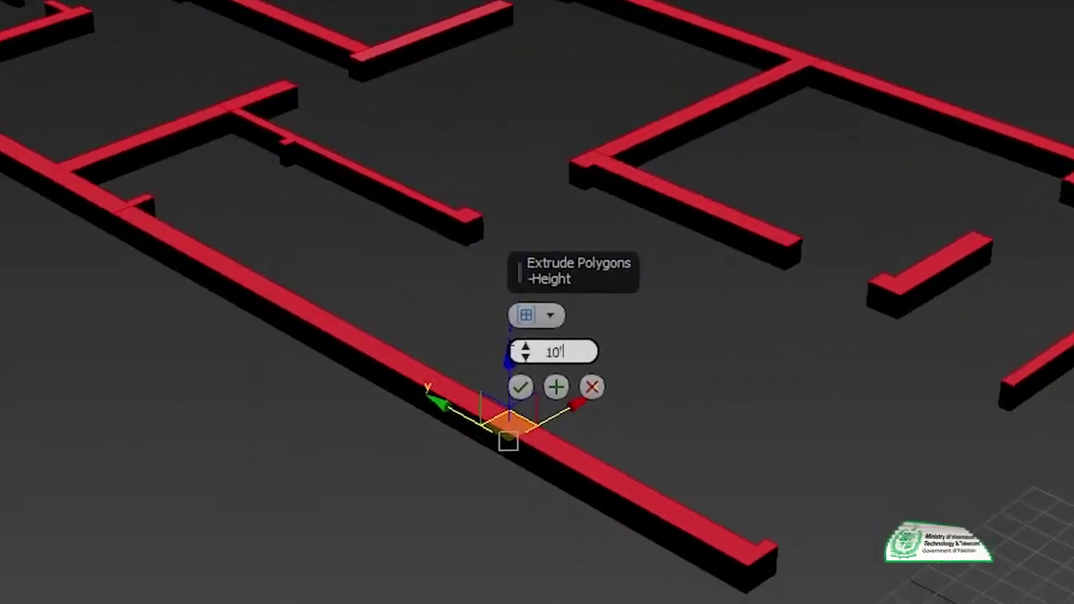
key("Return")
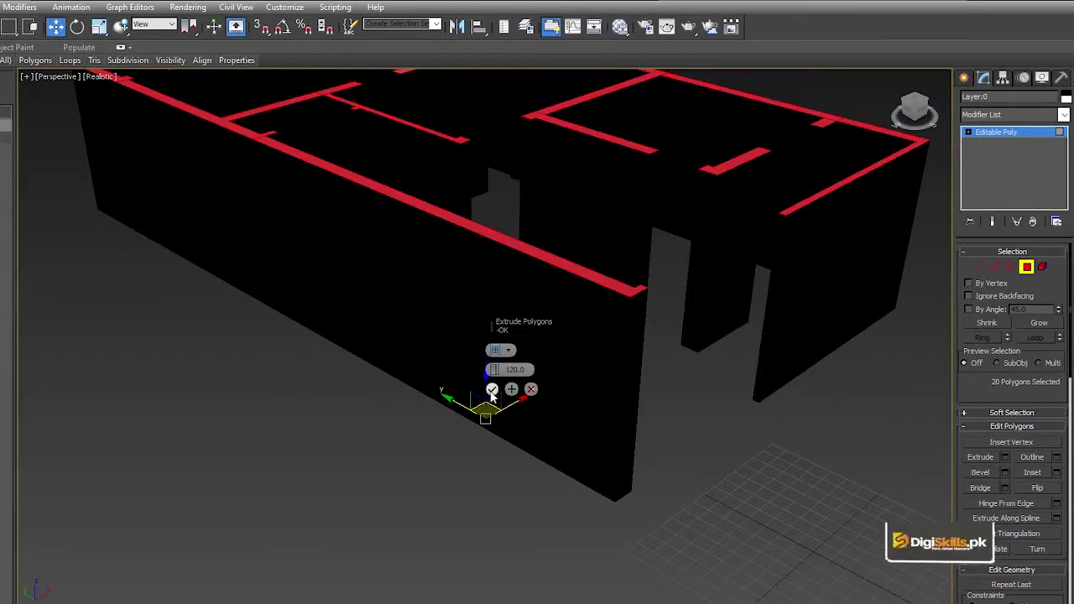
left_click(492, 390)
scroll(491, 391, "down", 5)
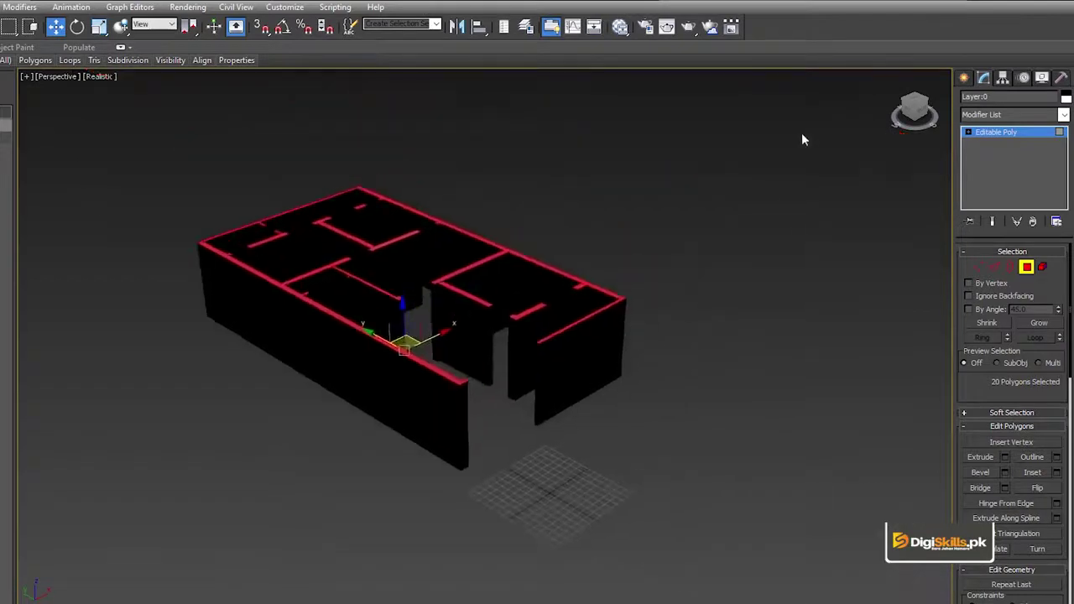
middle_click_drag(491, 391, 436, 280, "alt")
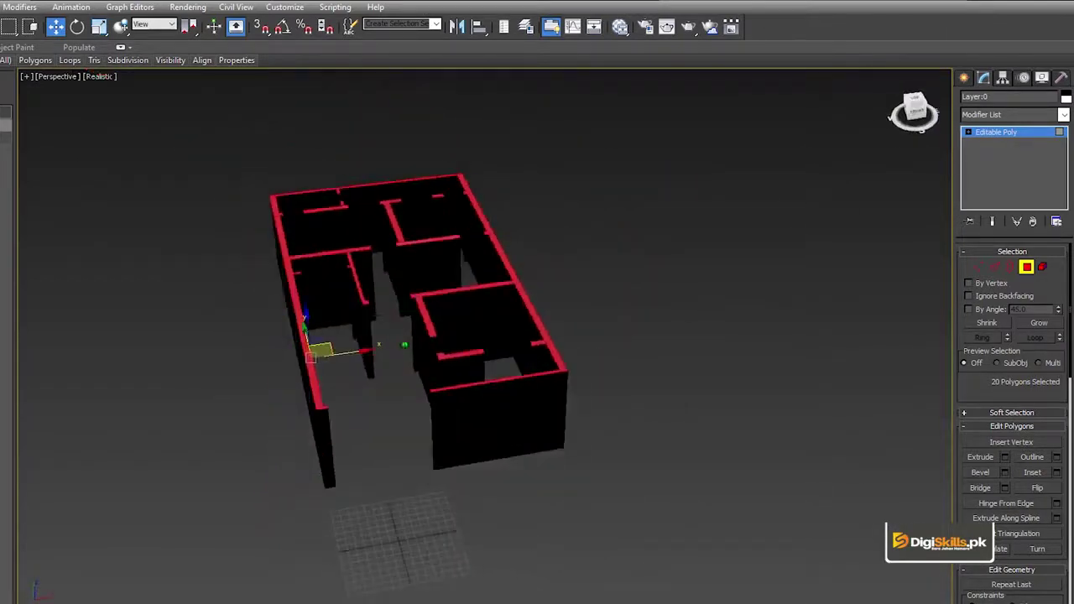
scroll(436, 280, "up", 4)
scroll(436, 281, "down", 5)
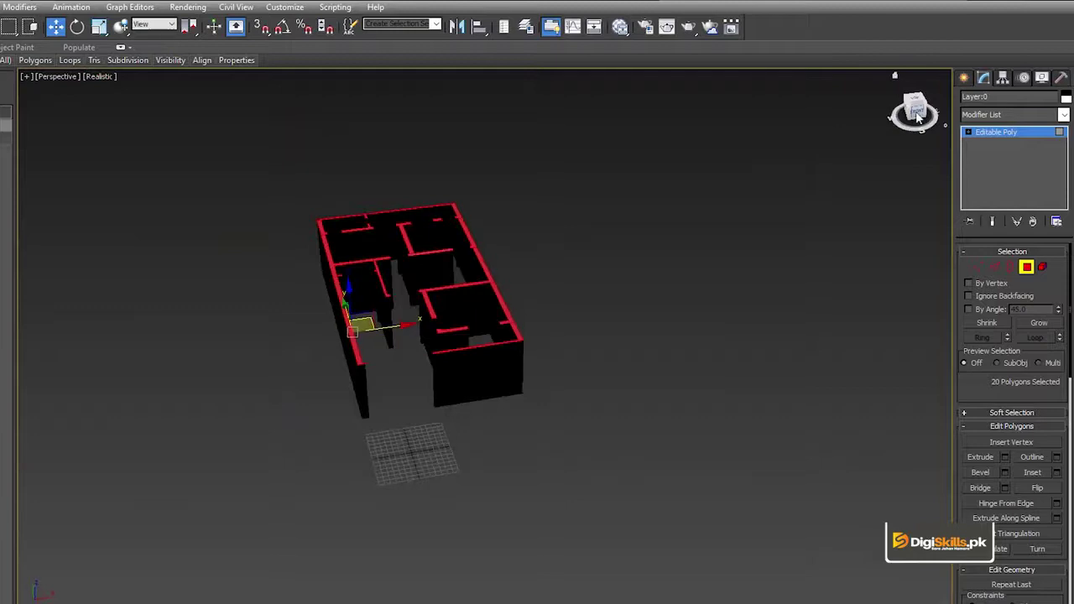
left_click_drag(918, 118, 274, 288)
scroll(402, 298, "up", 5)
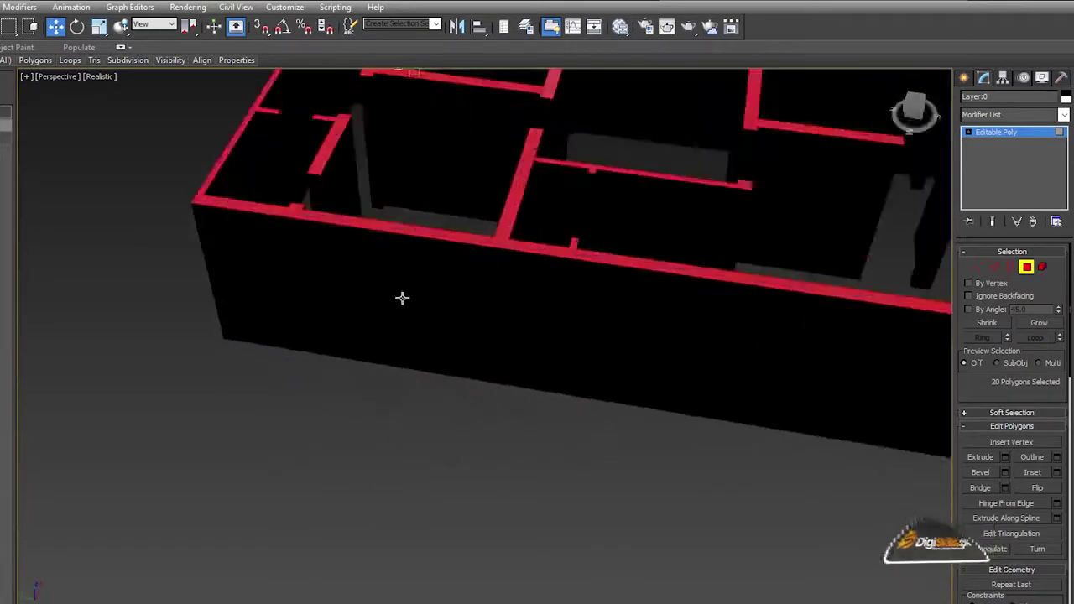
scroll(381, 349, "down", 5)
left_click_drag(913, 109, 898, 126)
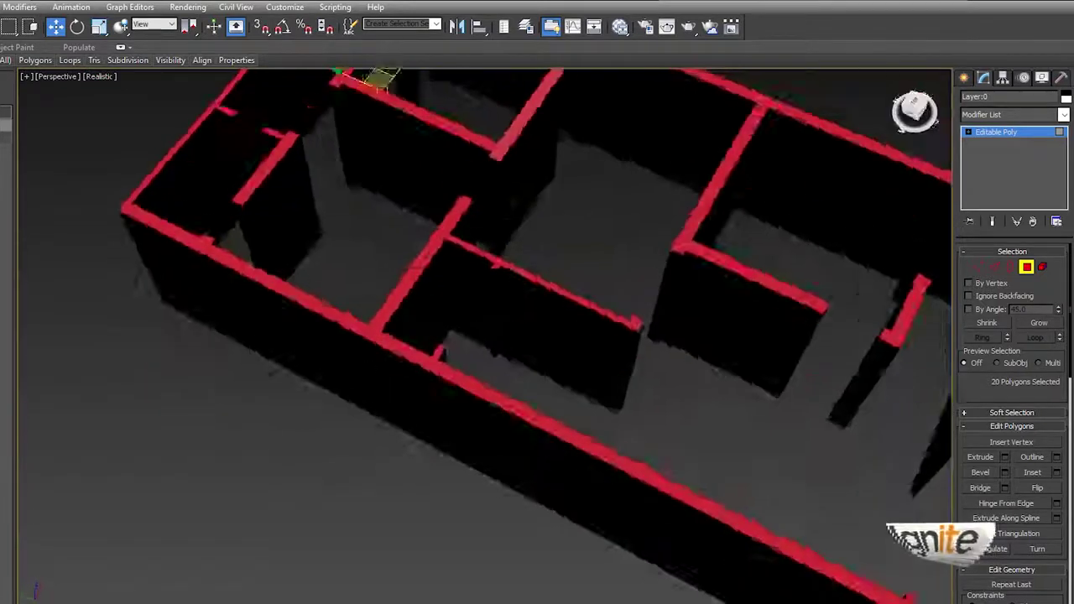
middle_click_drag(576, 300, 772, 139, "alt")
scroll(715, 165, "down", 5)
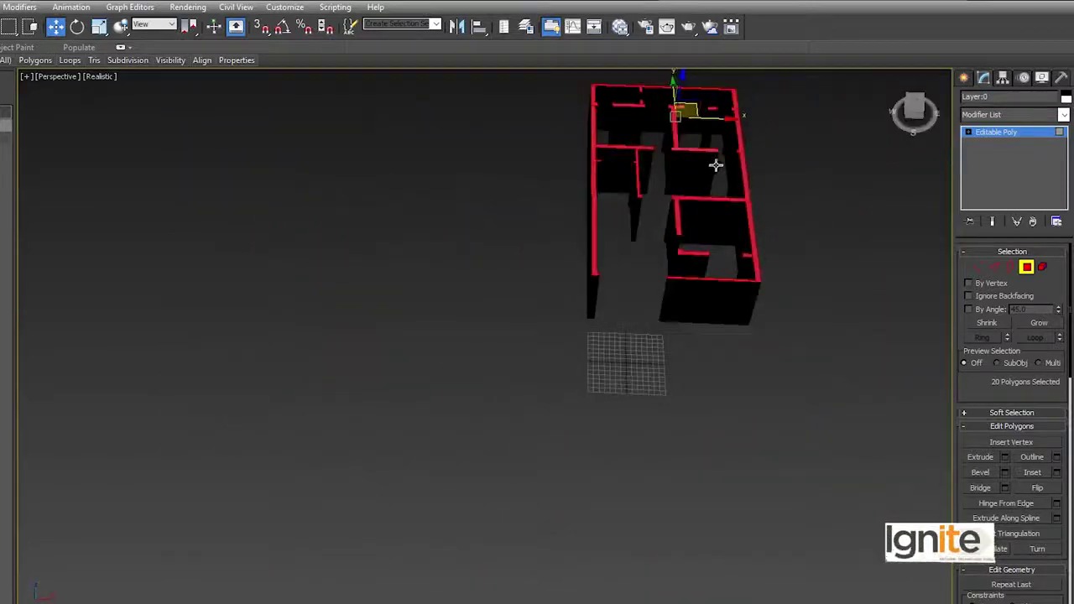
middle_click_drag(716, 165, 620, 275)
scroll(565, 281, "up", 5)
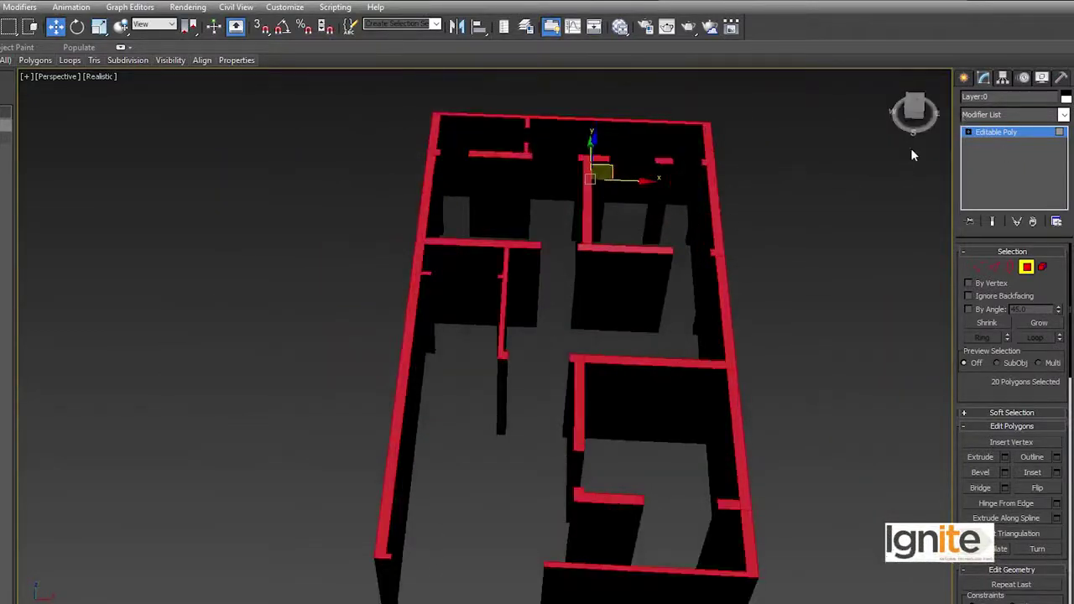
middle_click_drag(729, 337, 691, 294)
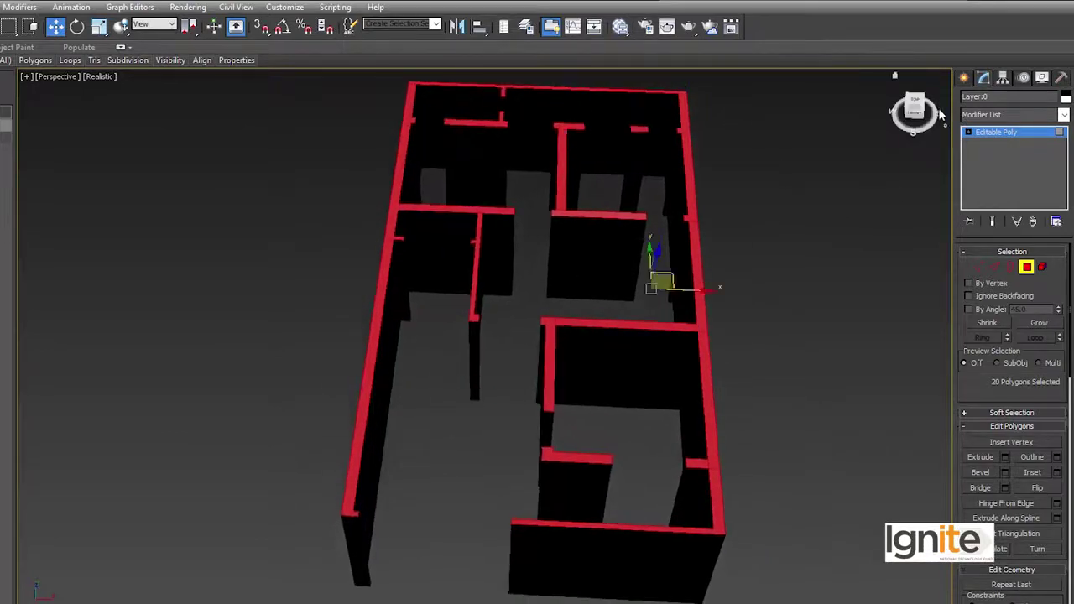
left_click_drag(917, 113, 912, 114)
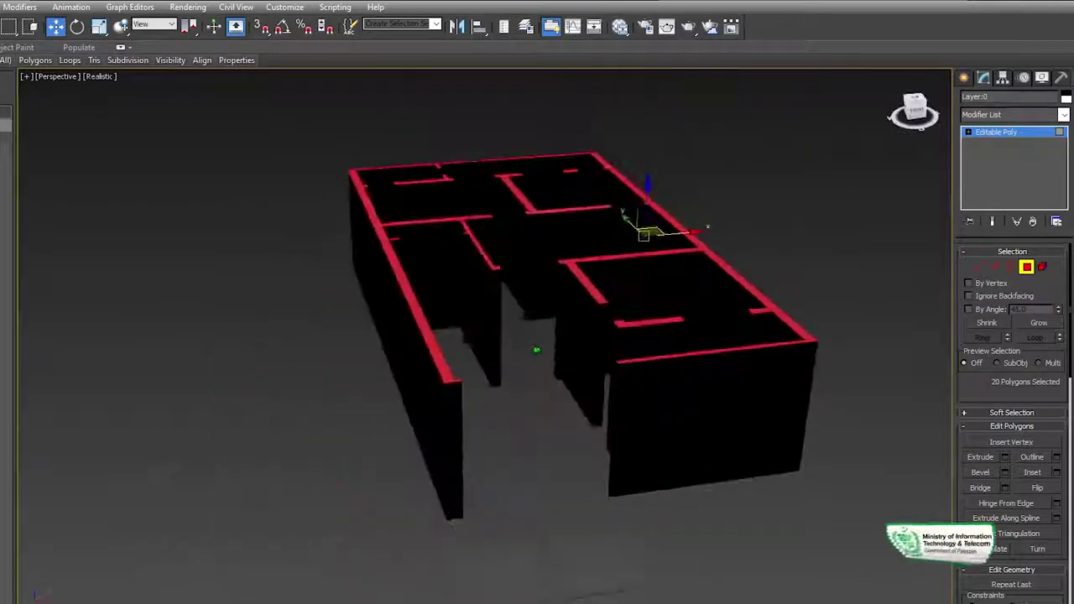
scroll(616, 295, "down", 2)
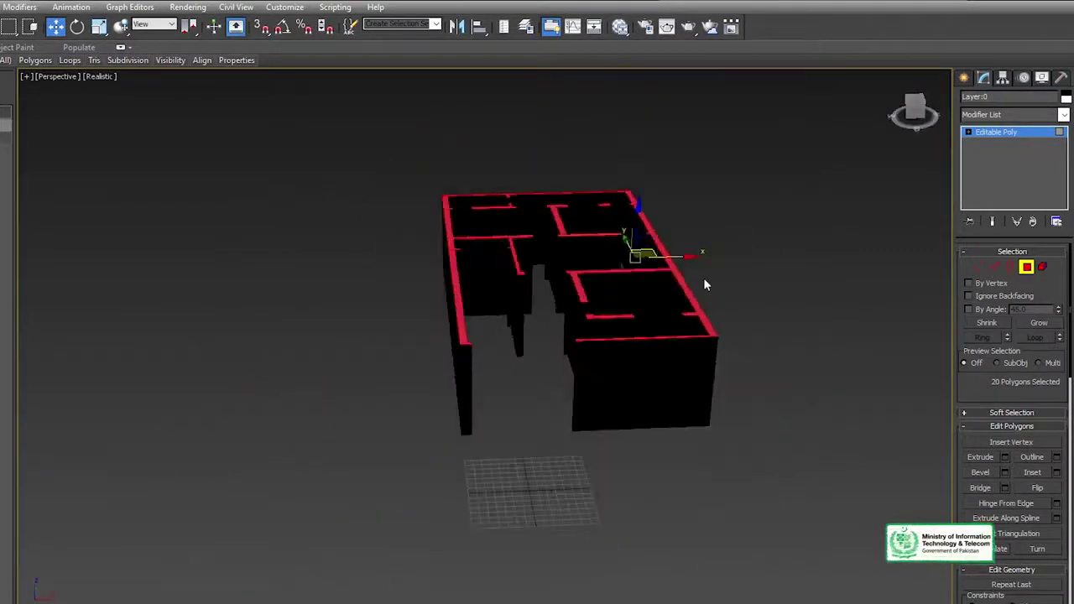
left_click_drag(684, 257, 768, 232)
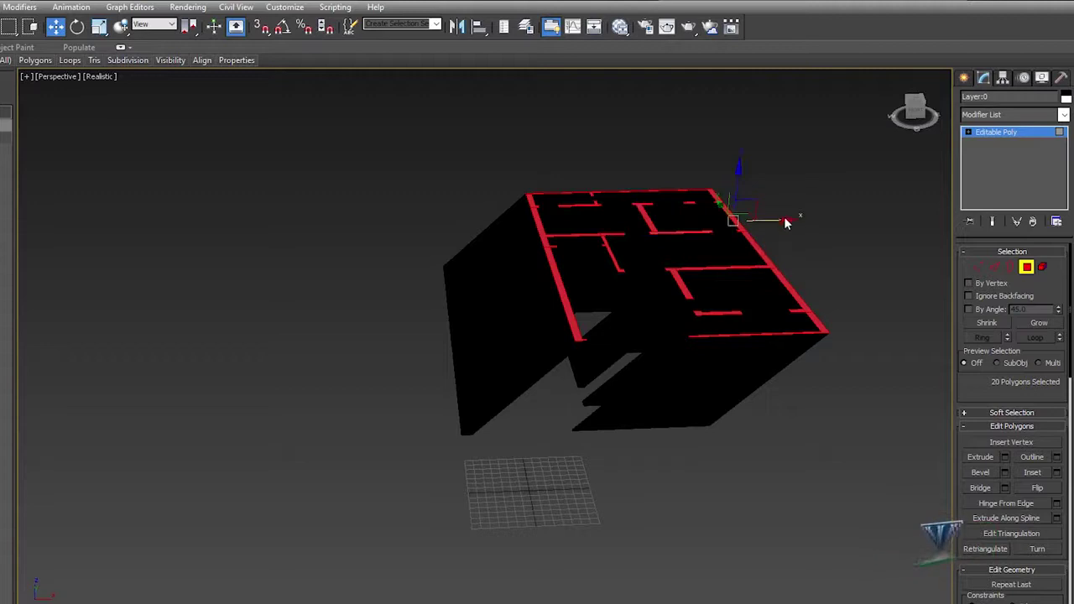
key("ctrl+z")
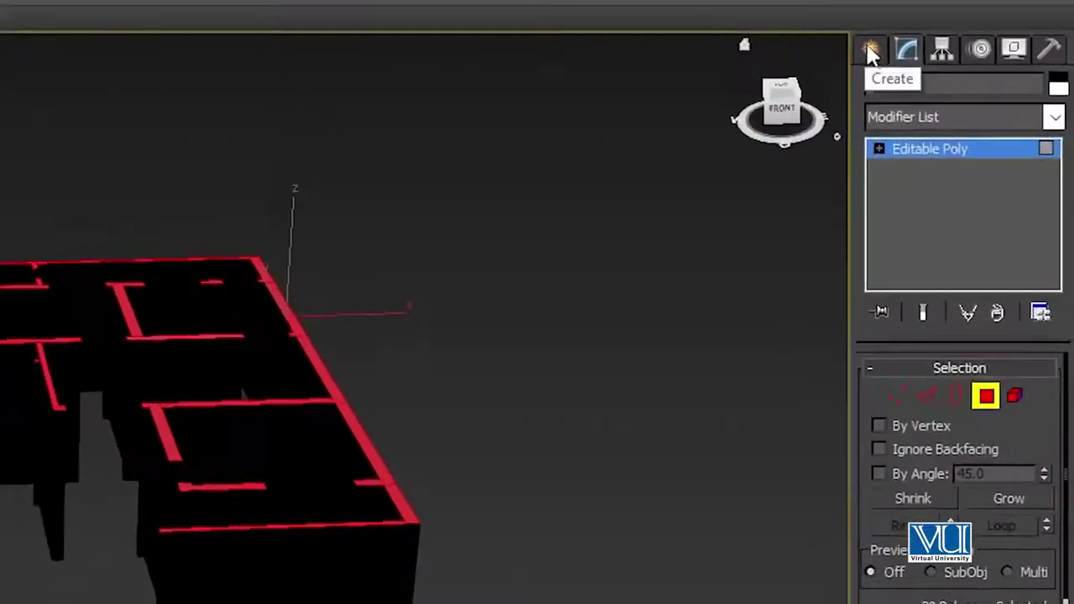
Set the Create panel to Standard Primitives geometry and pick the Plane tool.
left_click(969, 74)
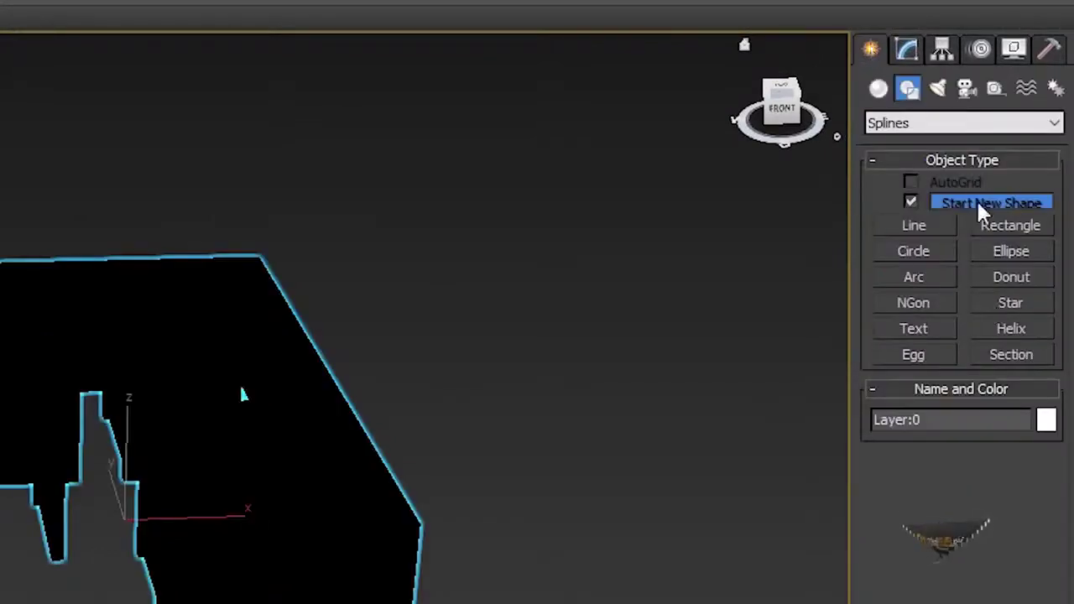
left_click(876, 98)
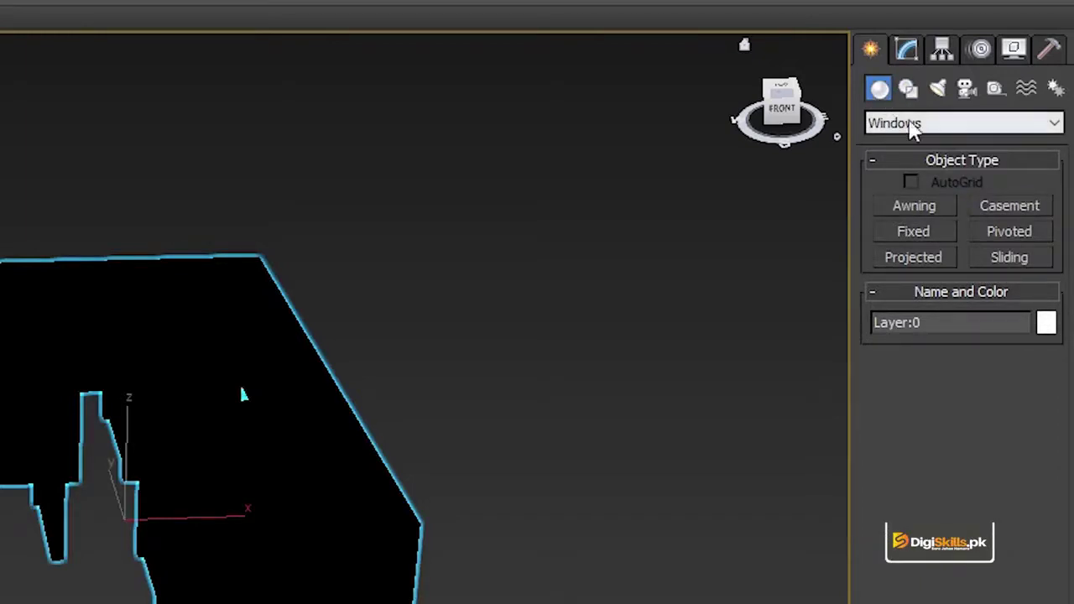
left_click(907, 126)
left_click(925, 144)
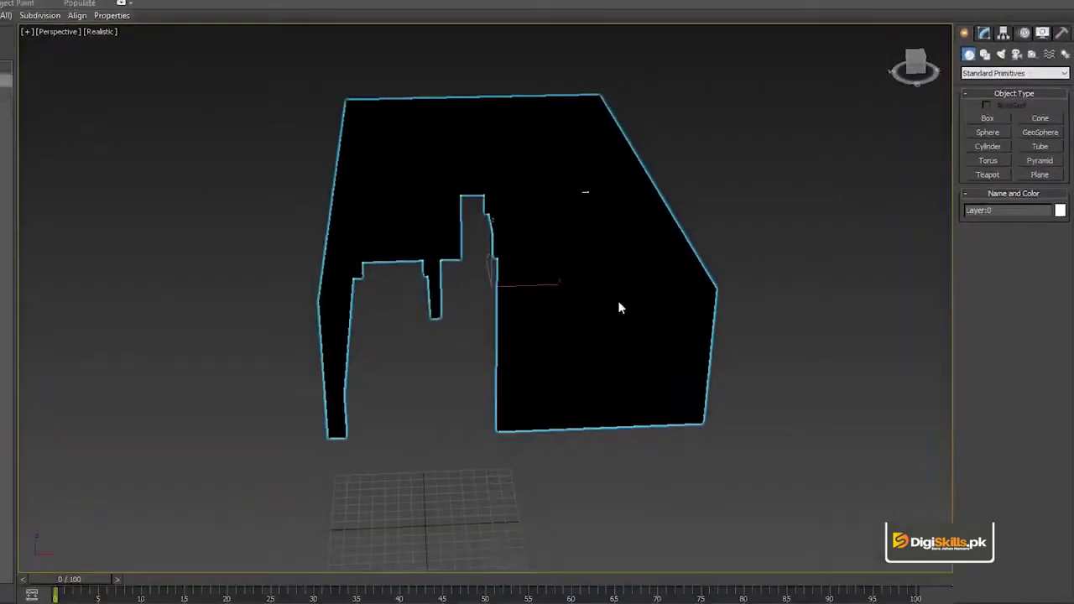
mouse_move(596, 360)
middle_mouse_down("alt")
mouse_move(584, 218)
mouse_move(493, 259)
mouse_move(632, 171)
middle_mouse_up("alt")
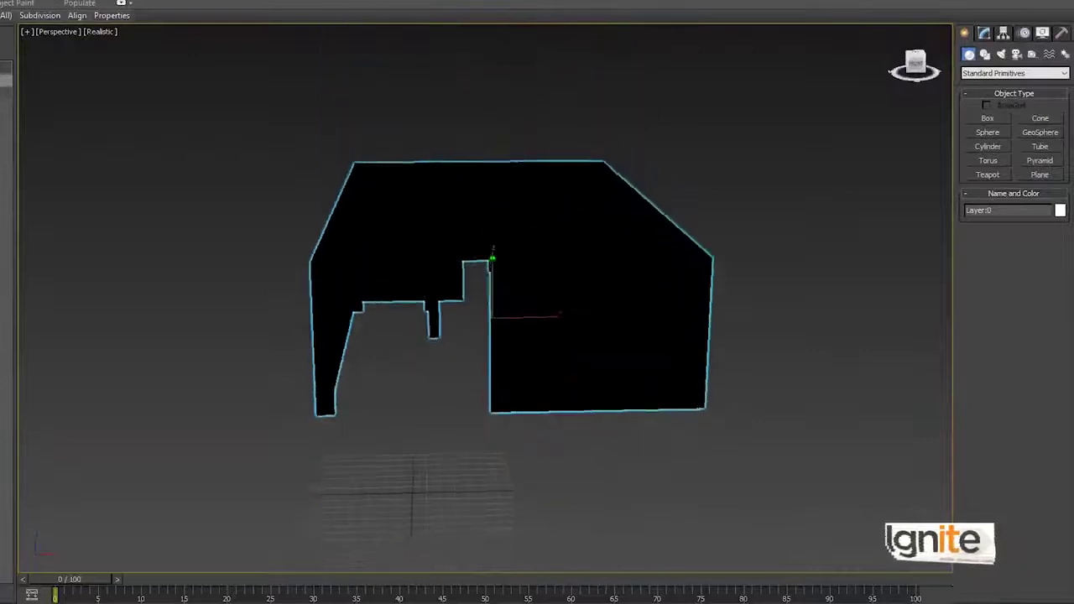
scroll(632, 170, "down", 5)
scroll(641, 233, "up", 2)
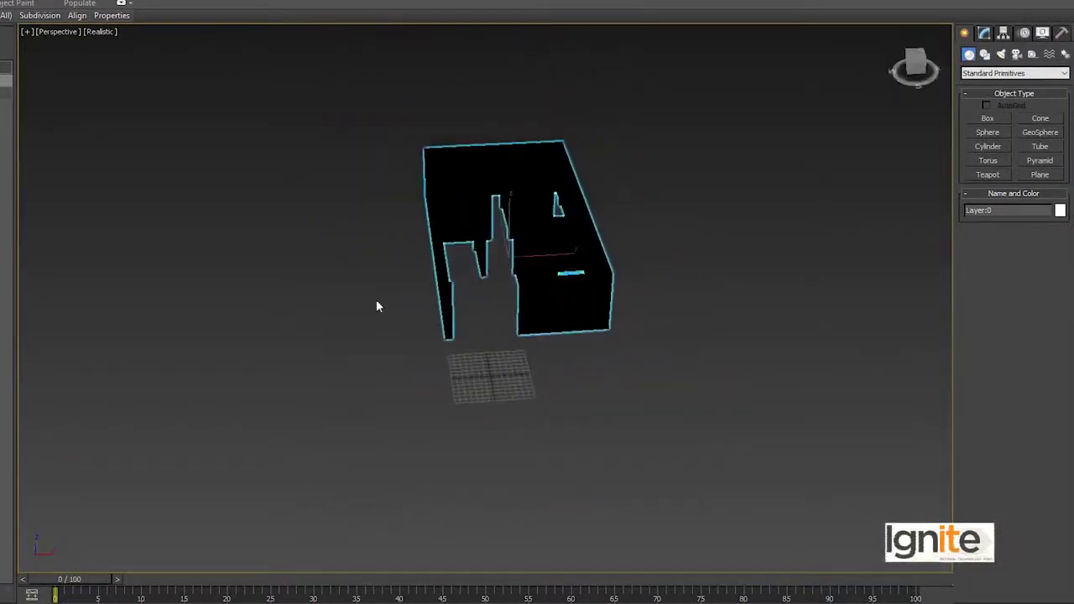
middle_click_drag(726, 223, 635, 238)
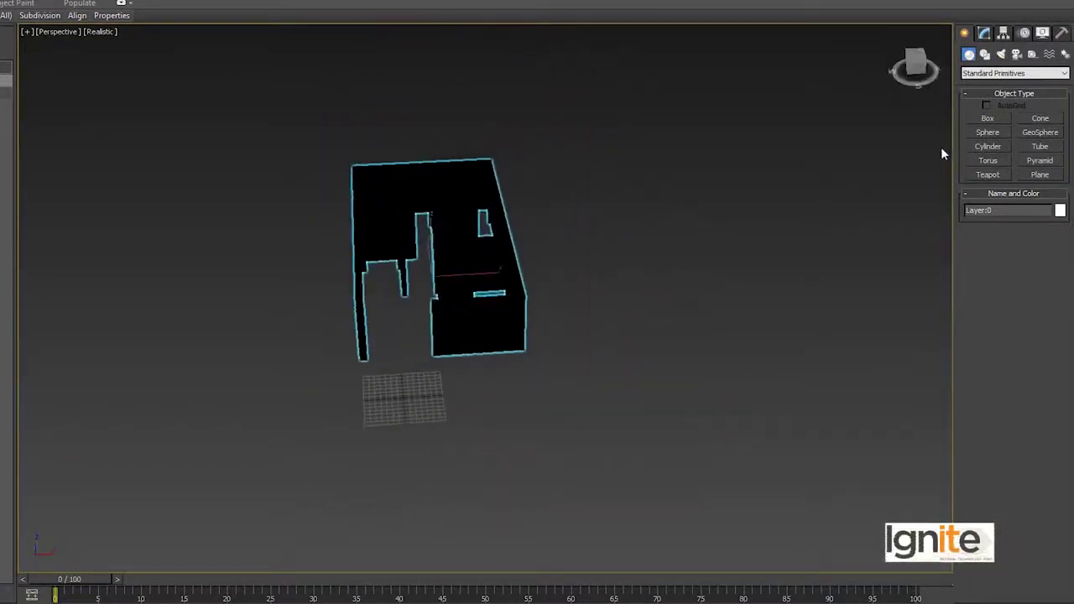
left_click(1049, 176)
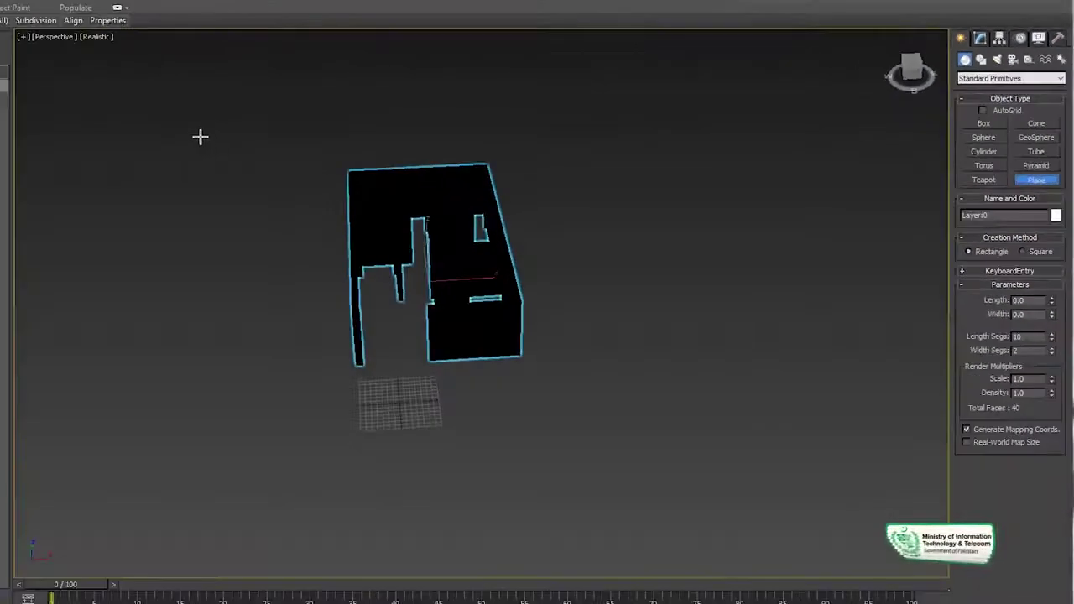
Draw Plane001, 1277.053 by 1091.152 with 10 by 2 segments, beneath the walls, then view it from a low angle.
mouse_move(200, 137)
left_mouse_down()
mouse_move(297, 304)
mouse_move(626, 431)
mouse_move(782, 427)
mouse_move(791, 417)
mouse_move(761, 434)
mouse_move(770, 419)
left_mouse_up()
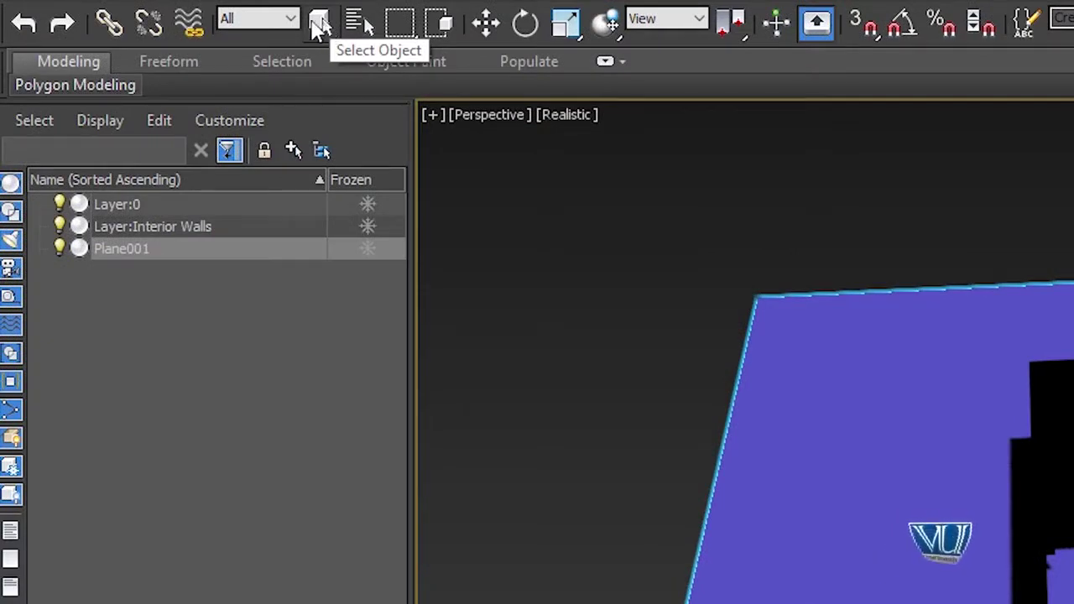
left_click(320, 23)
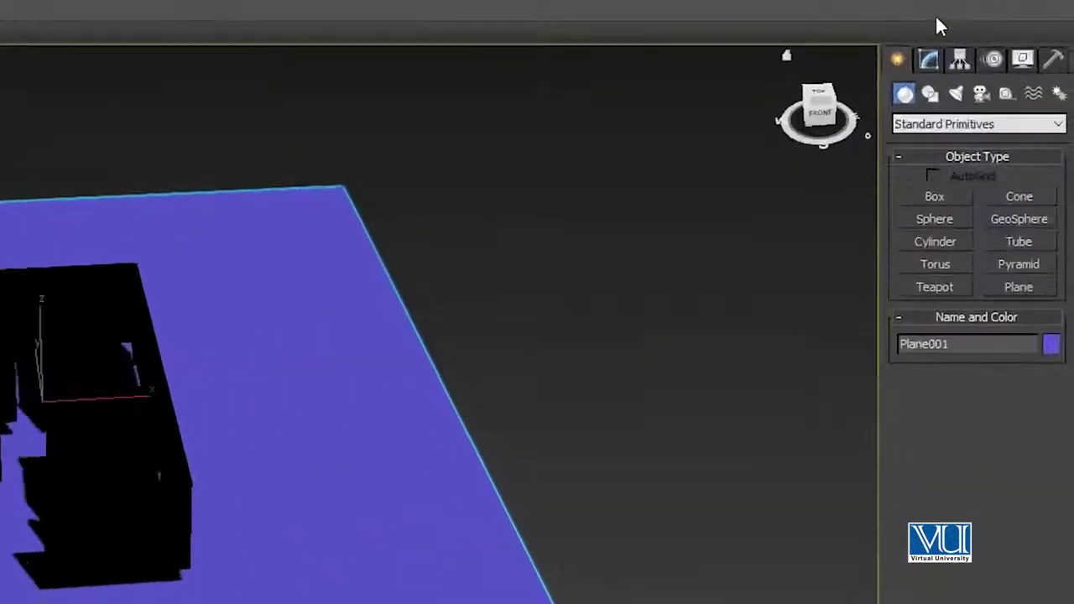
left_click(987, 32)
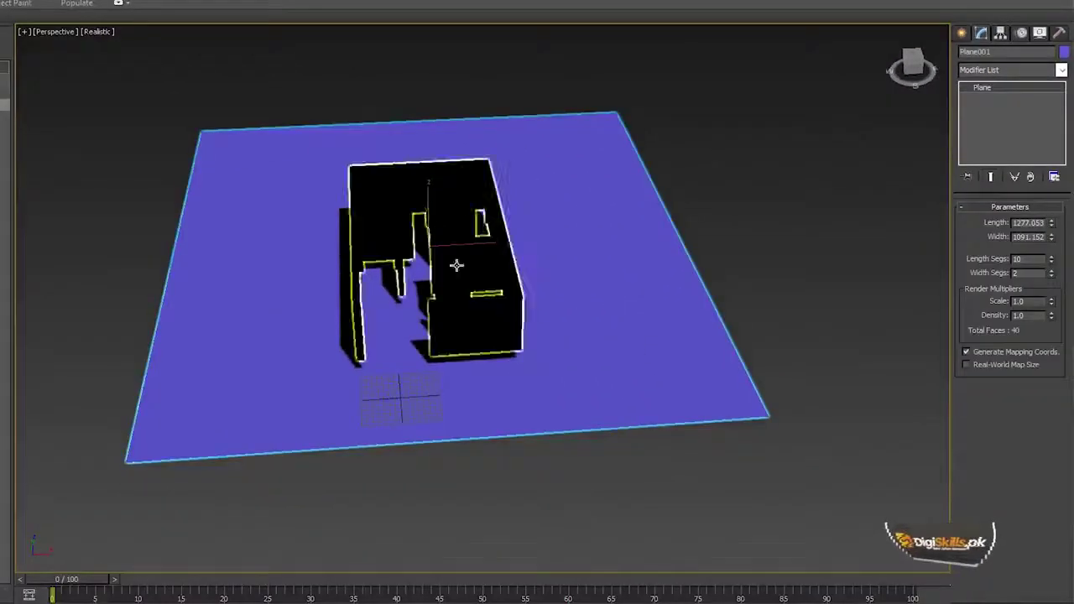
mouse_move(913, 63)
left_mouse_down()
mouse_move(907, 38)
mouse_move(912, 72)
left_mouse_up()
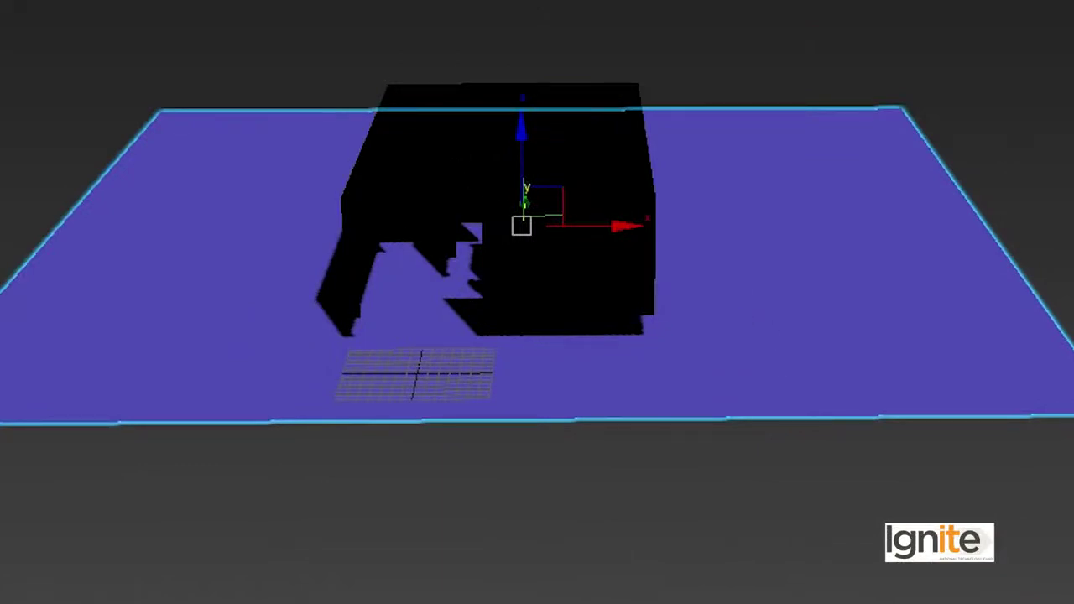
Move the selected walls to a Z position of 0.
key("q")
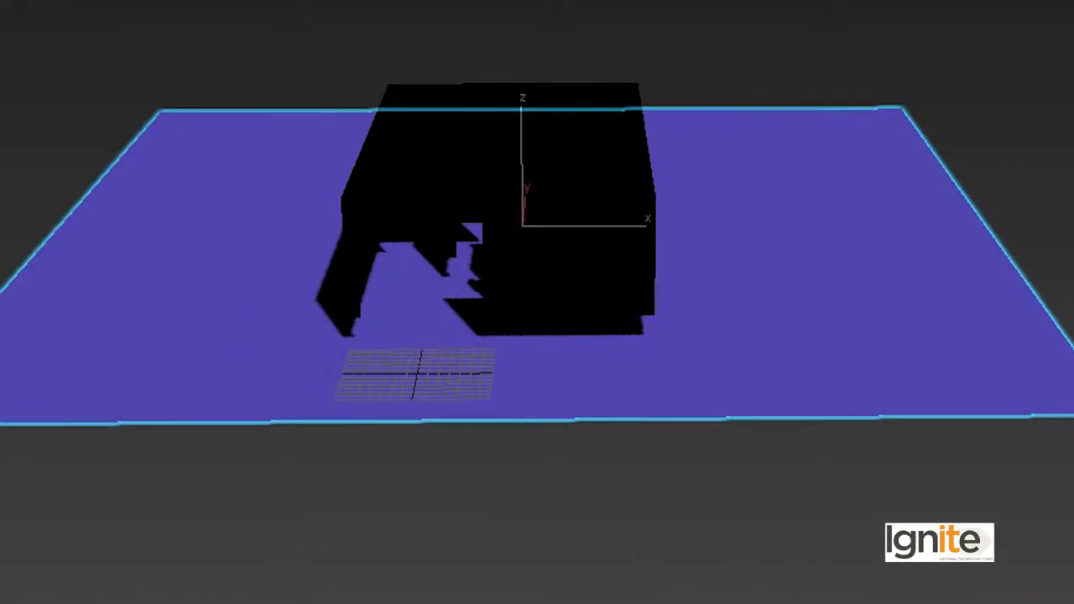
key("w")
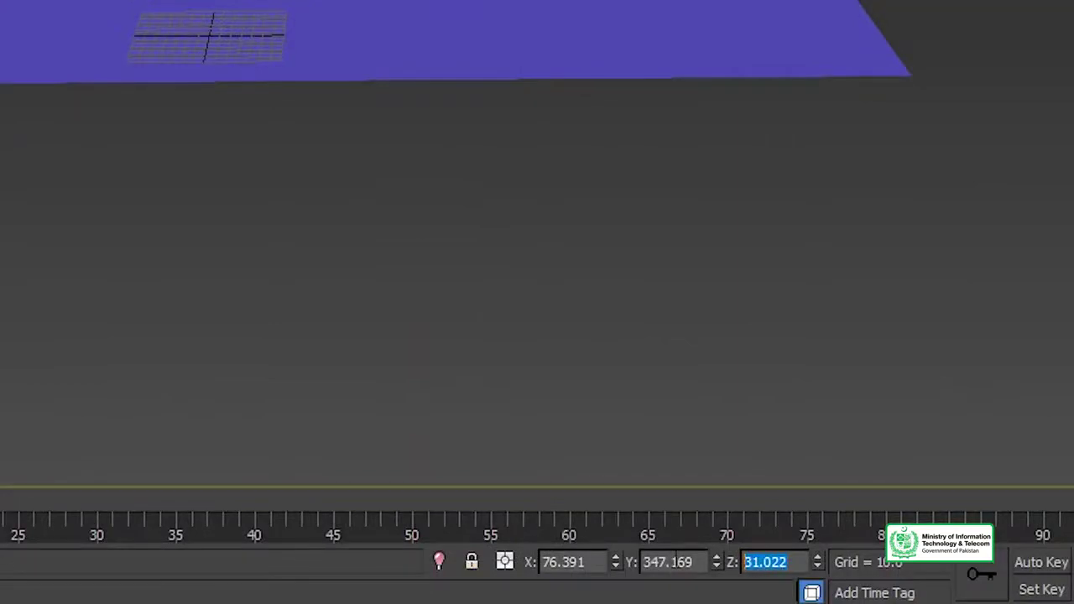
type("0")
key("Return")
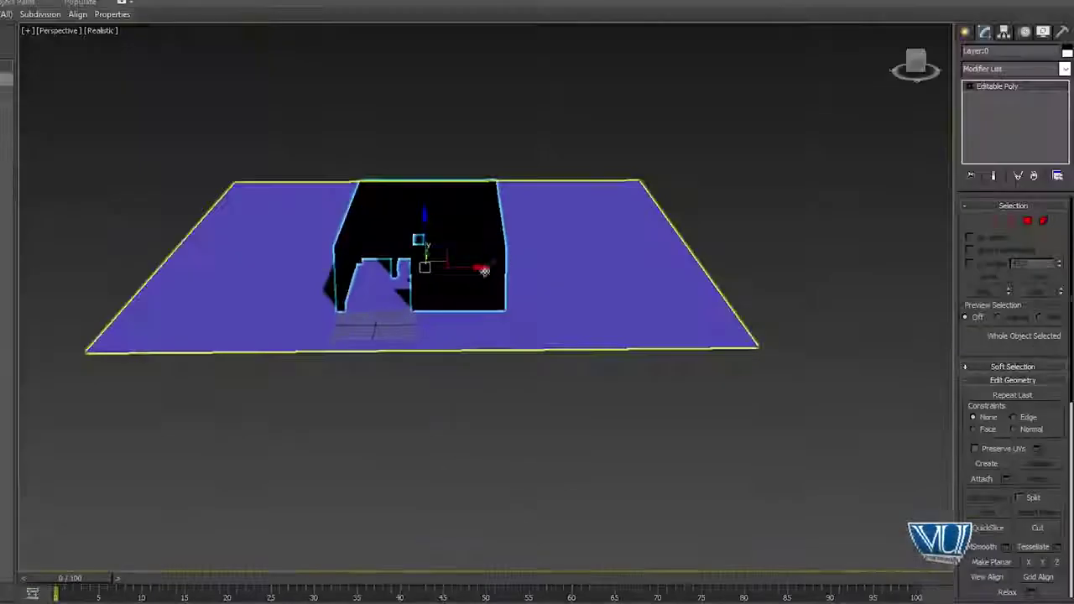
Zoom and orbit to check the walls rest on the ground plane, then reselect the walls.
scroll(470, 291, "up", 3)
scroll(469, 291, "up", 2)
scroll(469, 290, "up", 2)
scroll(471, 295, "down", 4)
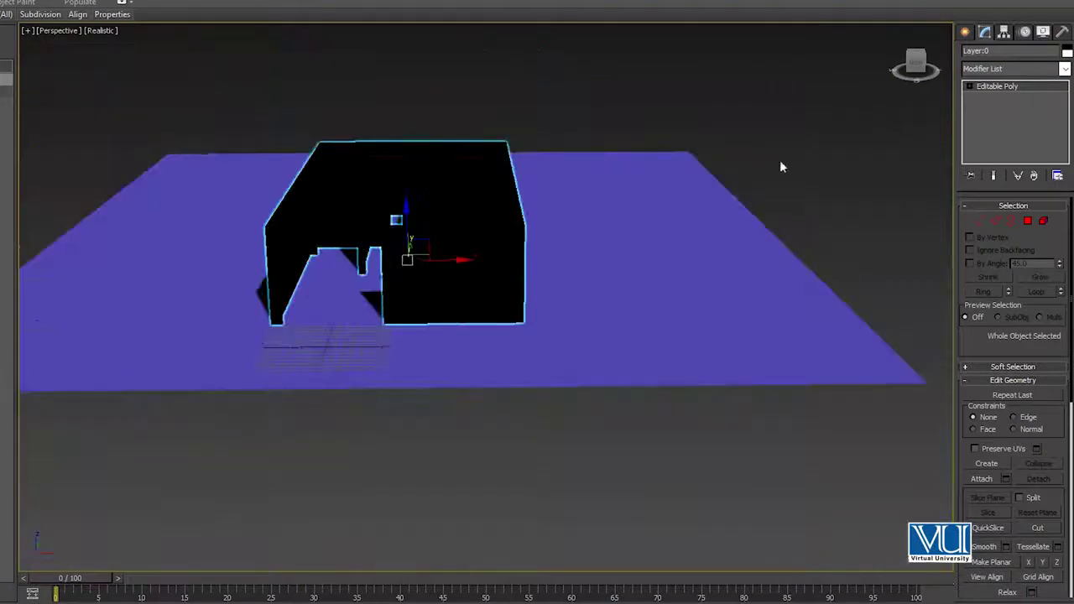
left_click_drag(918, 66, 520, 266)
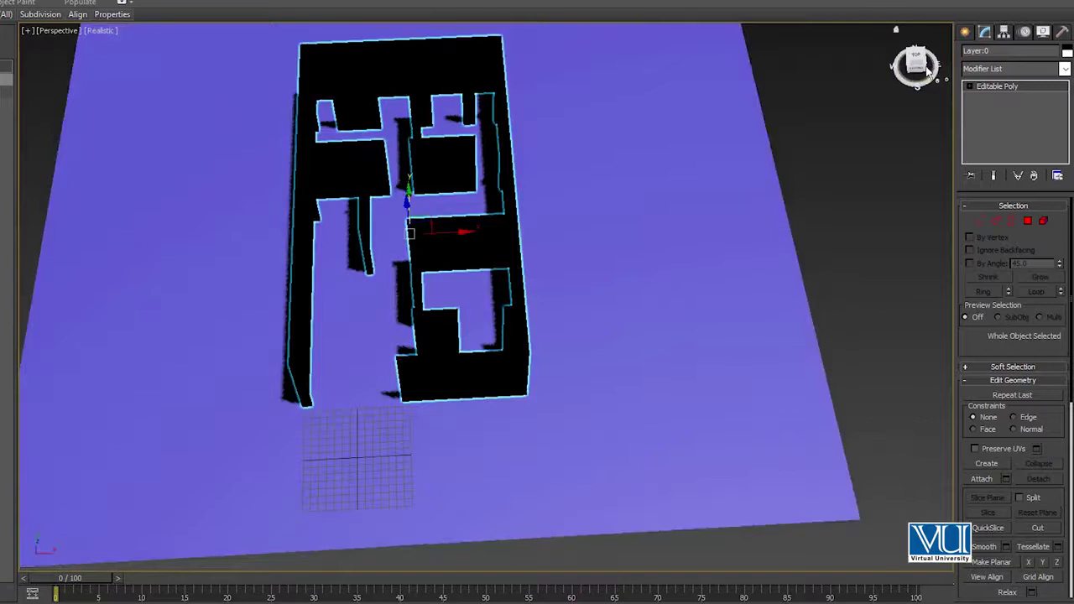
left_click_drag(927, 71, 844, 137)
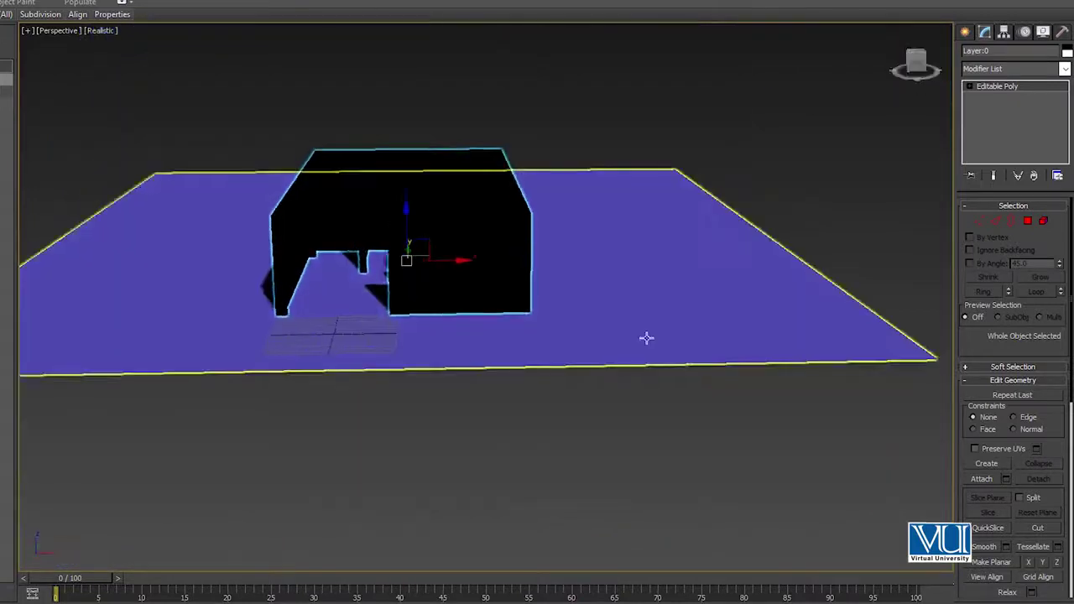
left_click(646, 338)
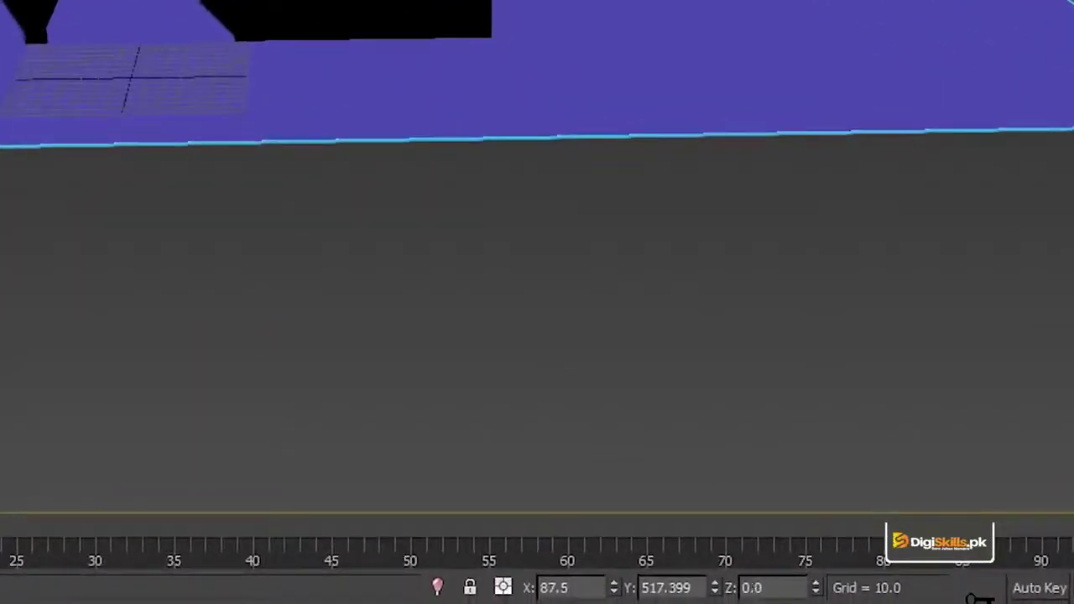
left_click(725, 216)
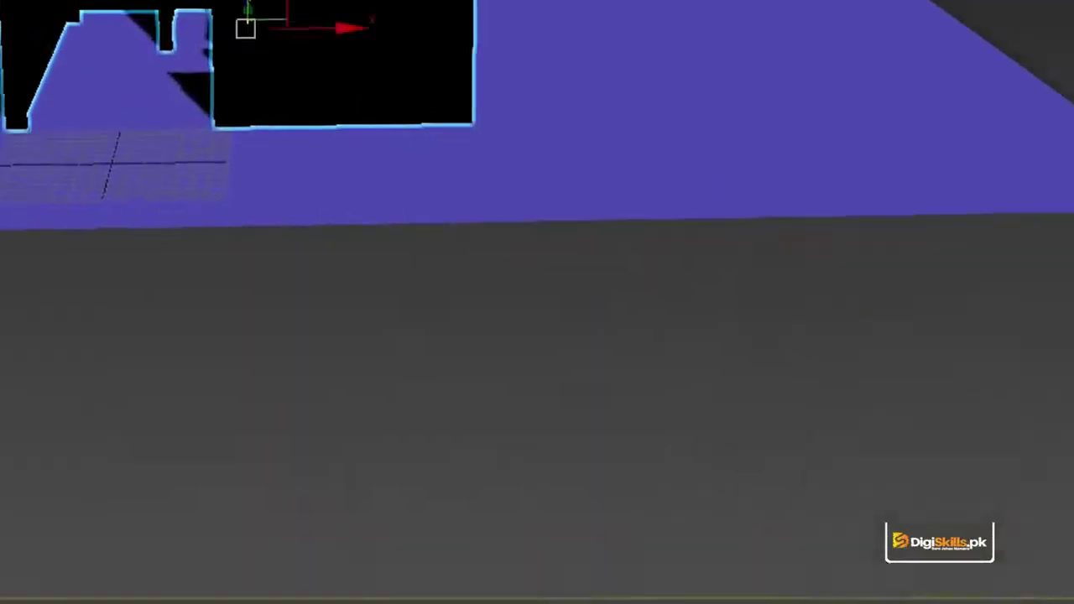